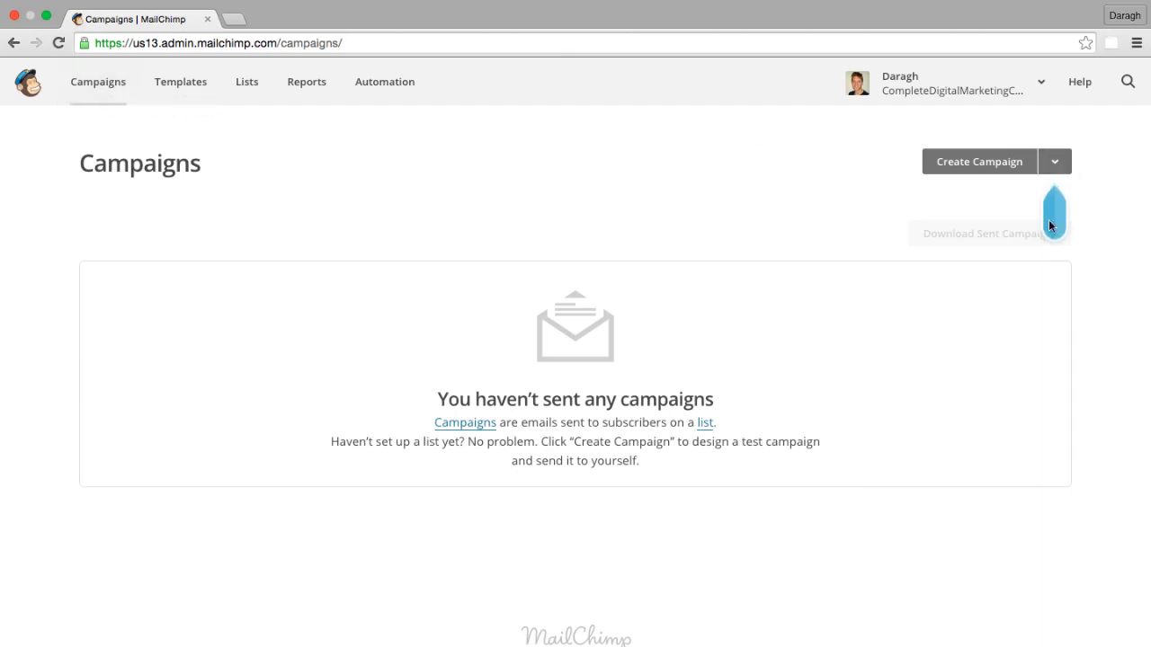
Create a regular campaign named "Thanks for completing the course survey. Now get the first lecture free!"
click(988, 163)
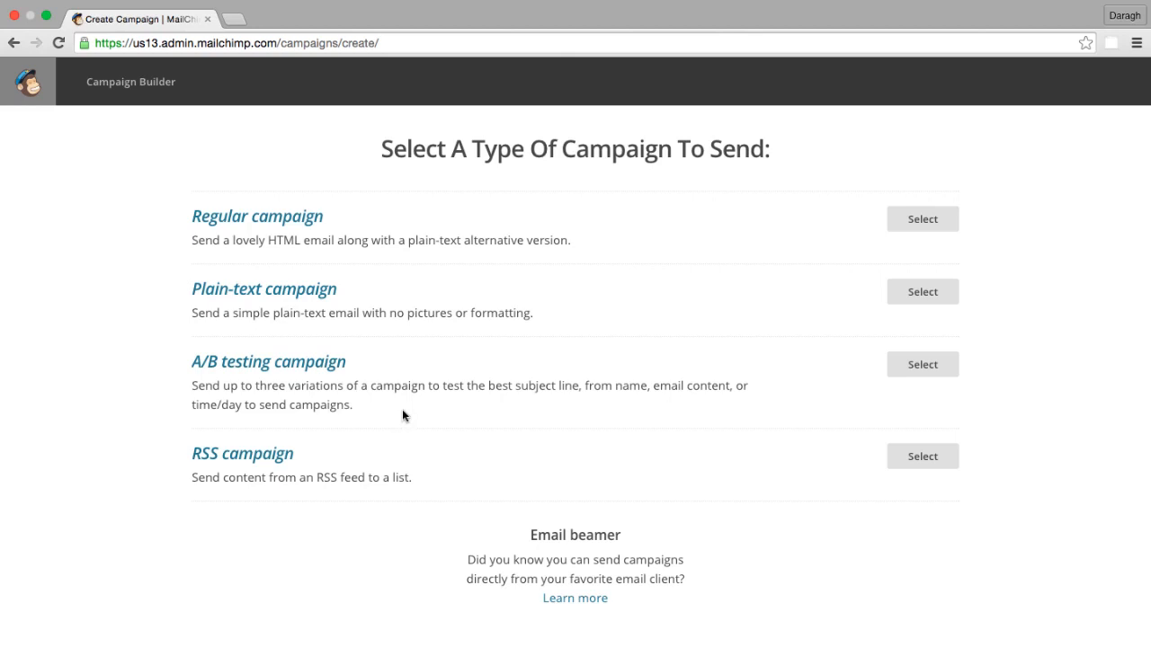
click(929, 222)
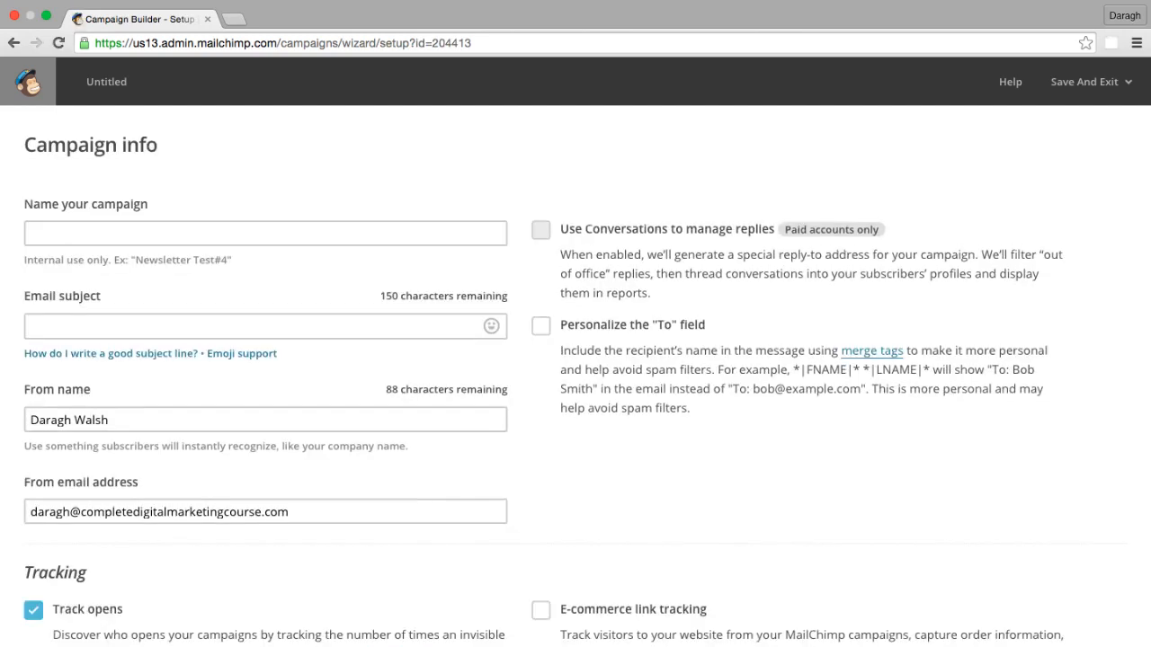
click(203, 237)
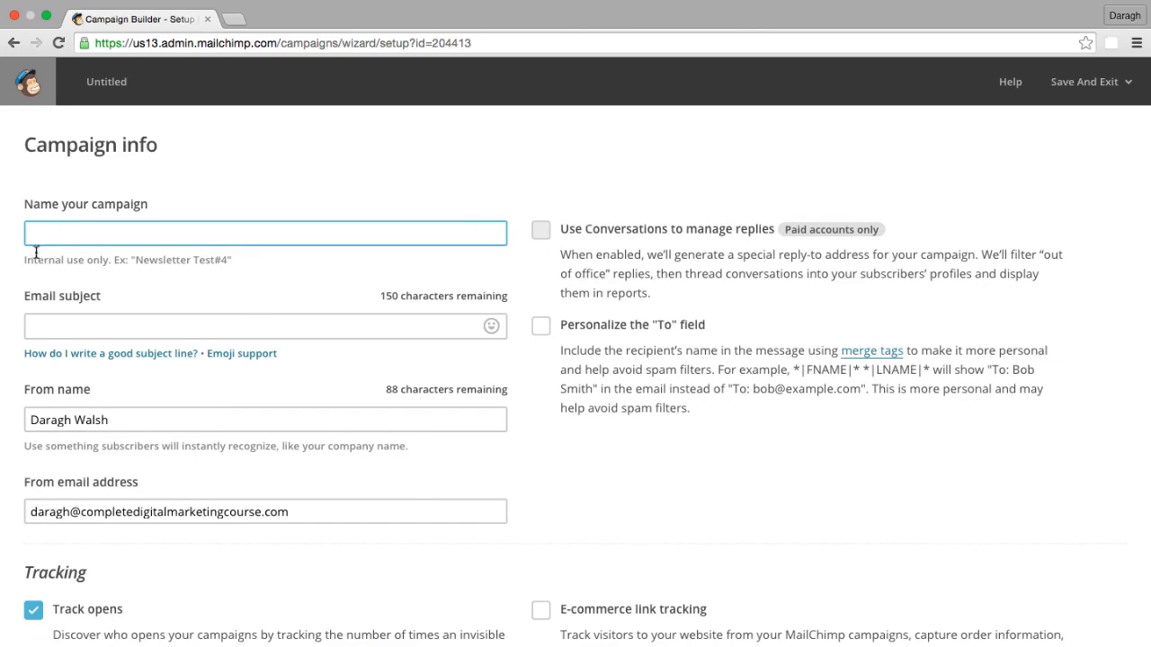
drag(26, 260, 205, 256)
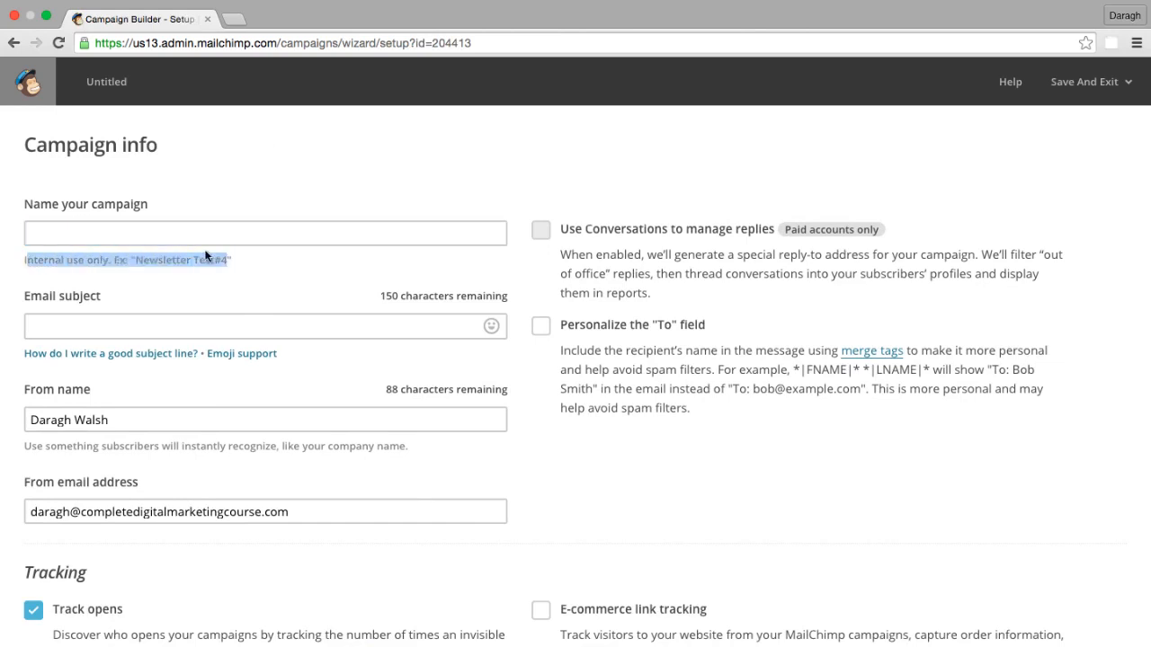
click(195, 240)
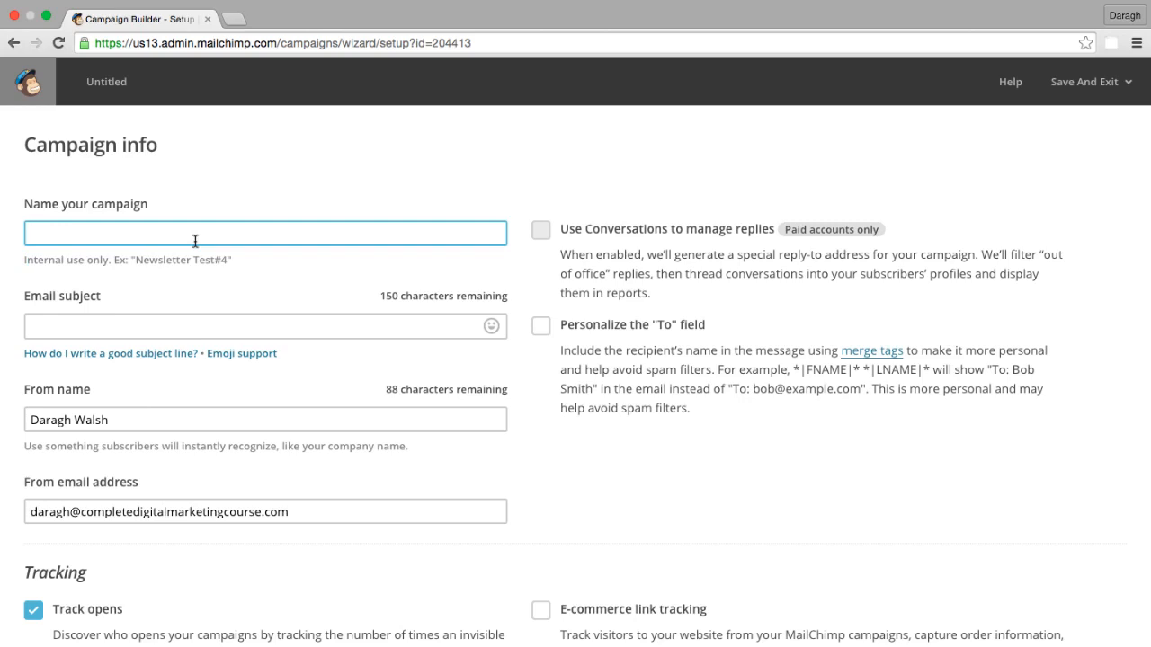
text(tH)
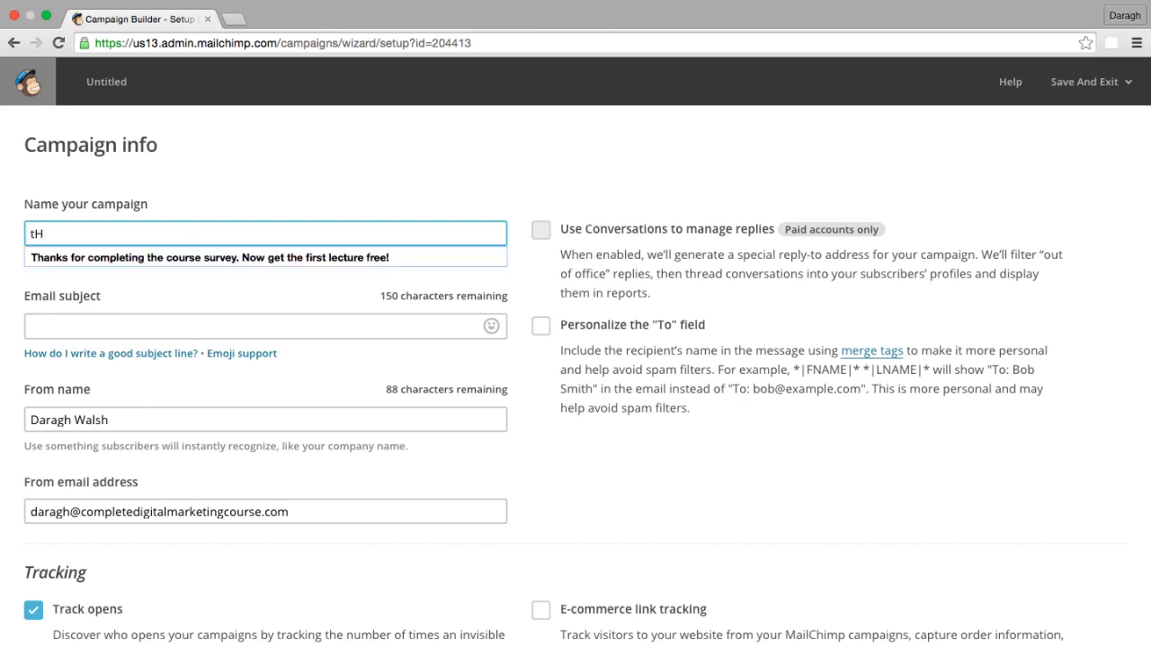
click(198, 258)
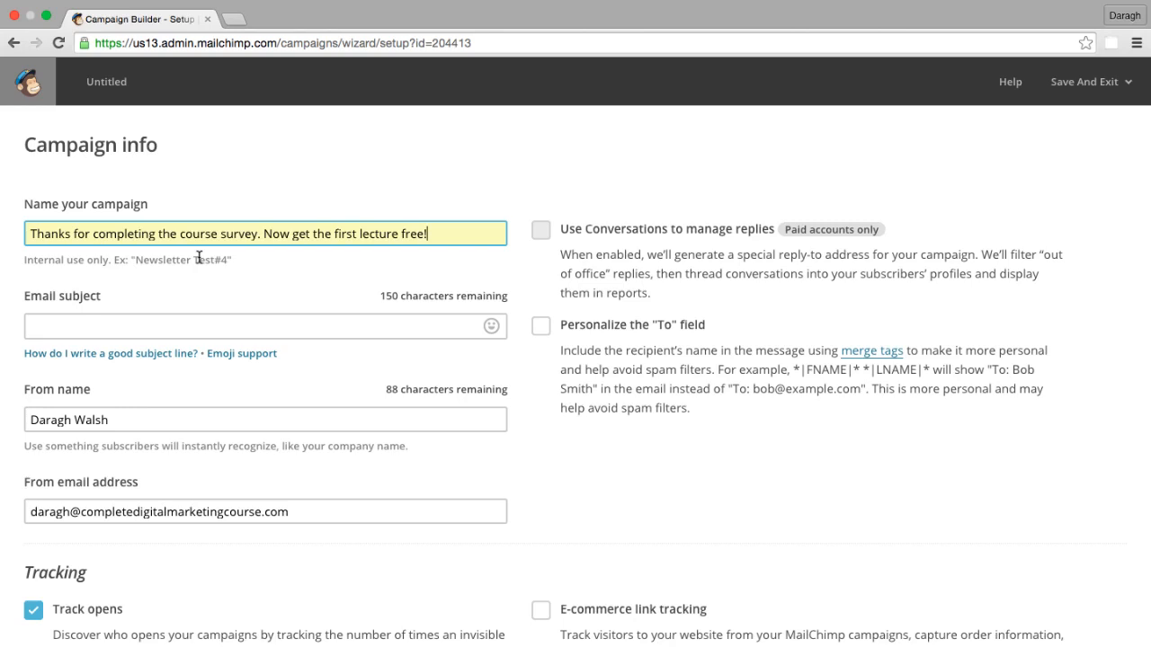
Copy the campaign name into the email subject so both read the same
triple_click(248, 234)
key(super+c)
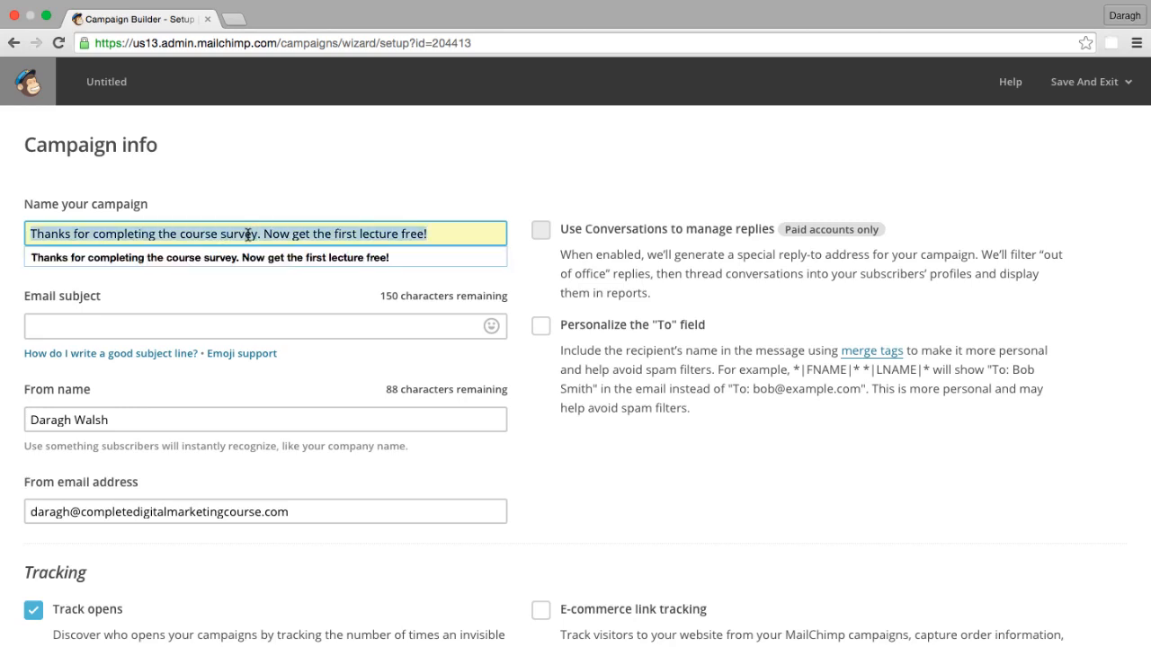
click(186, 324)
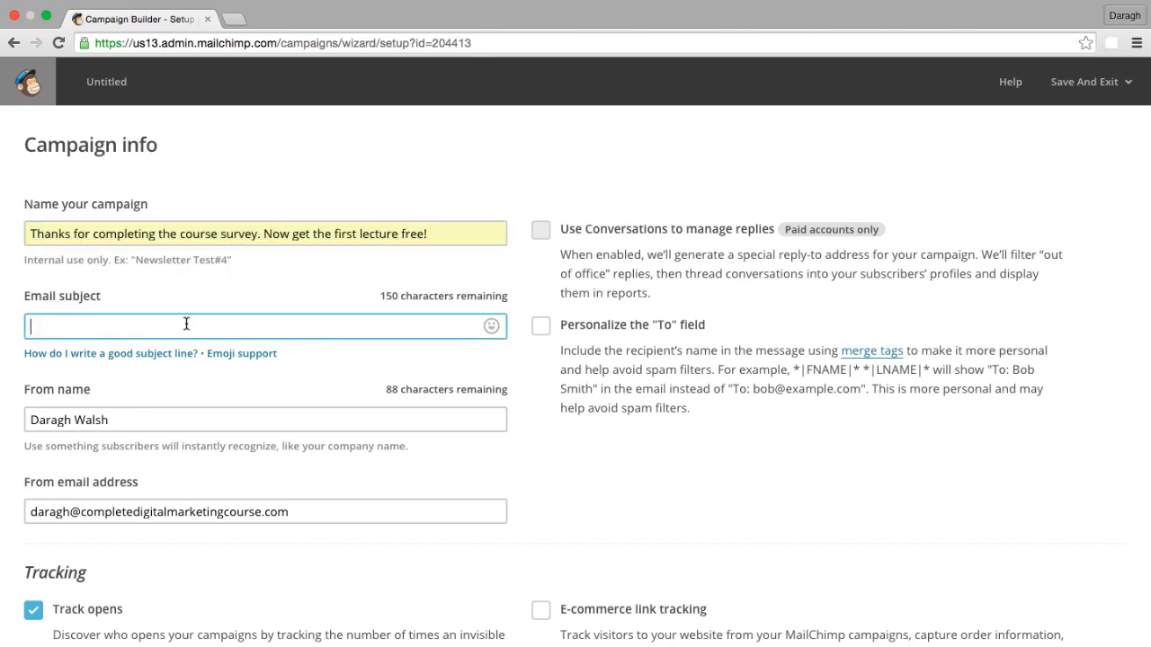
key(super+v)
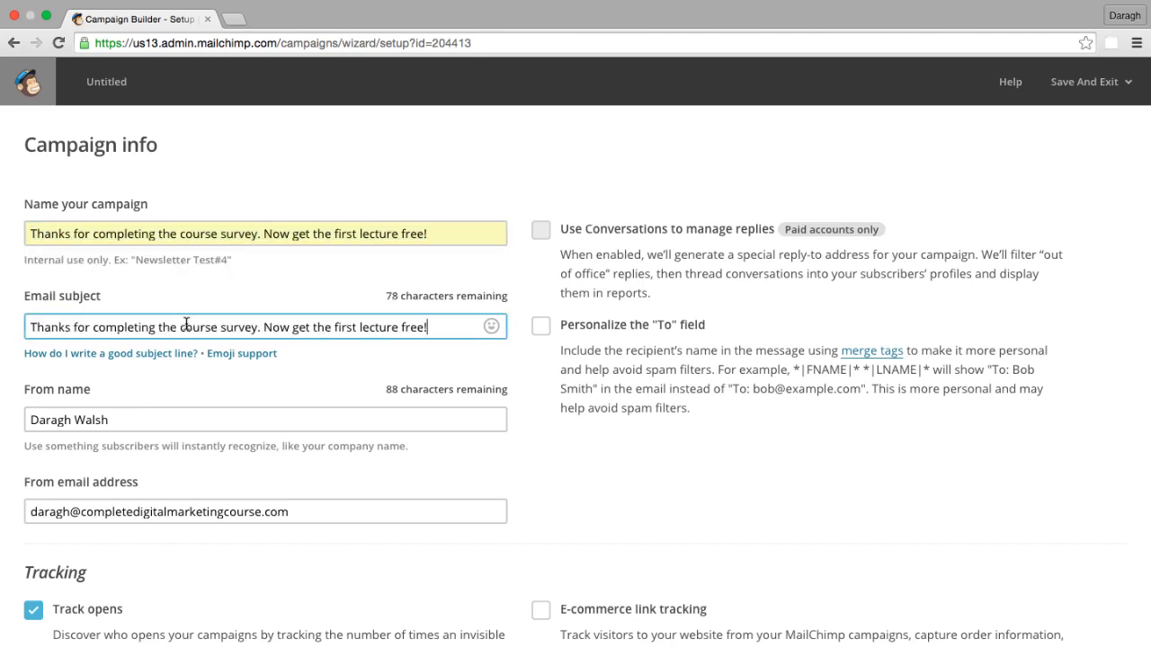
Review the campaign's sender details and tracking options, and save and exit the draft
click(191, 393)
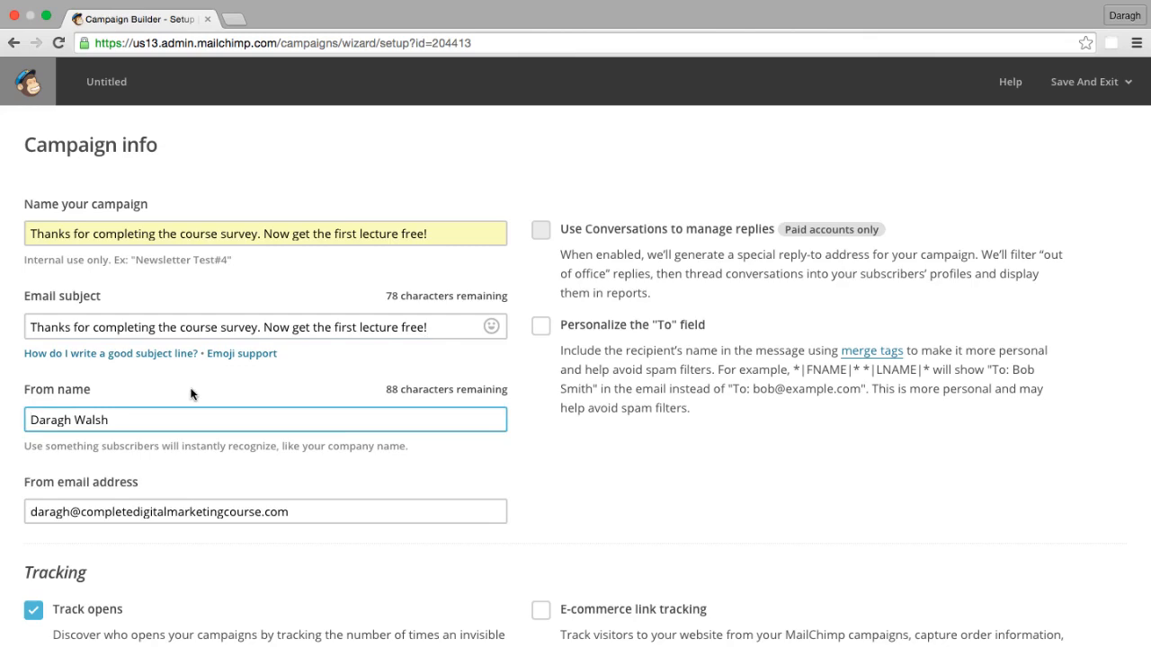
scroll(191, 393, down, 1)
scroll(191, 394, down, 2)
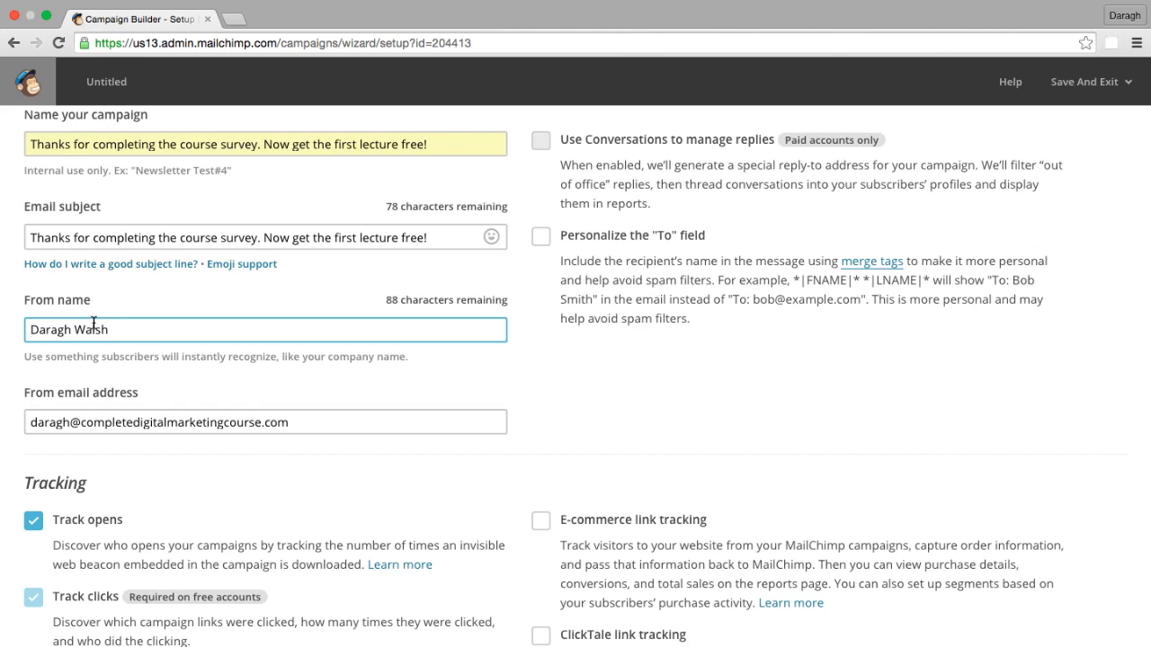
scroll(93, 323, down, 3)
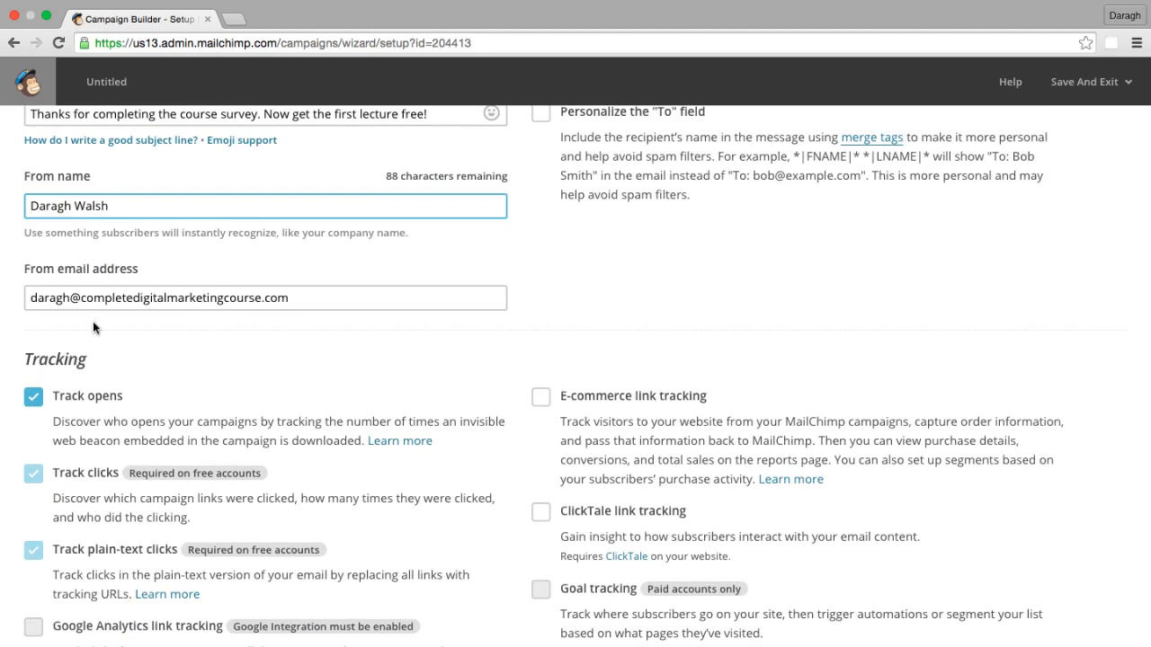
scroll(168, 329, down, 2)
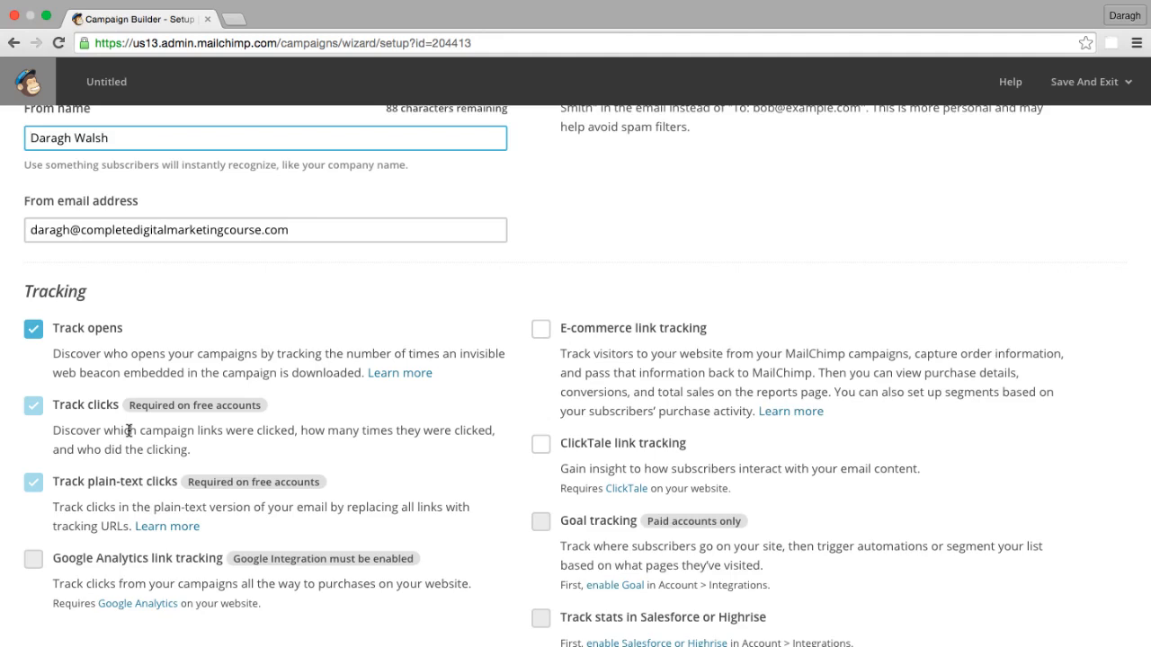
scroll(138, 402, down, 2)
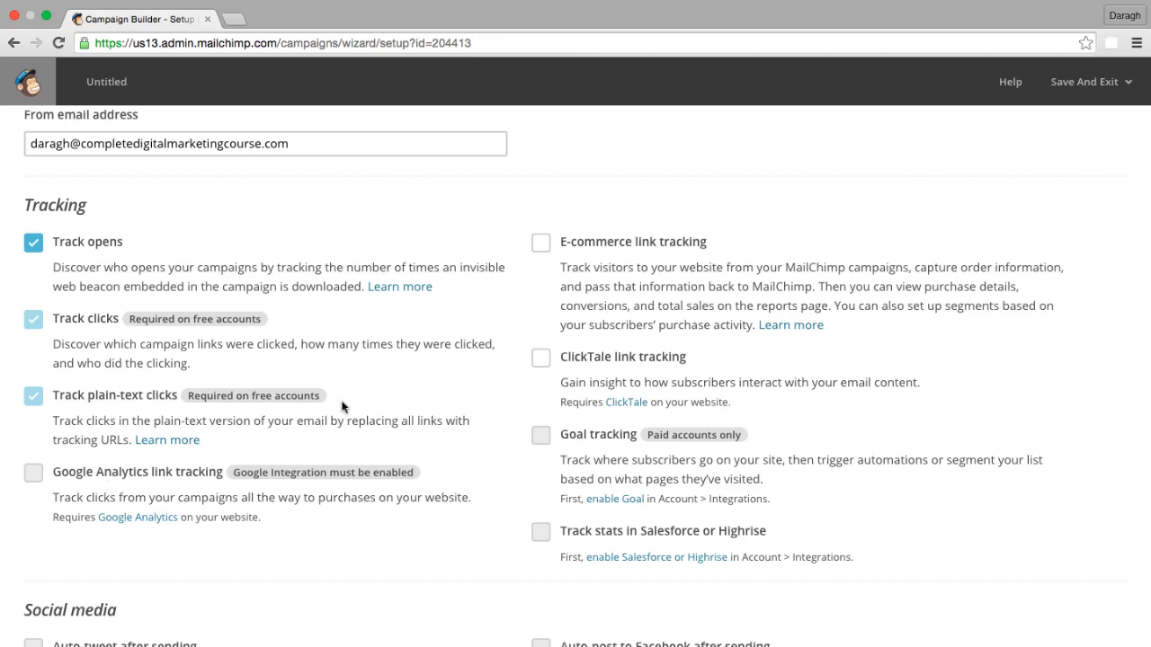
click(1085, 81)
click(1070, 126)
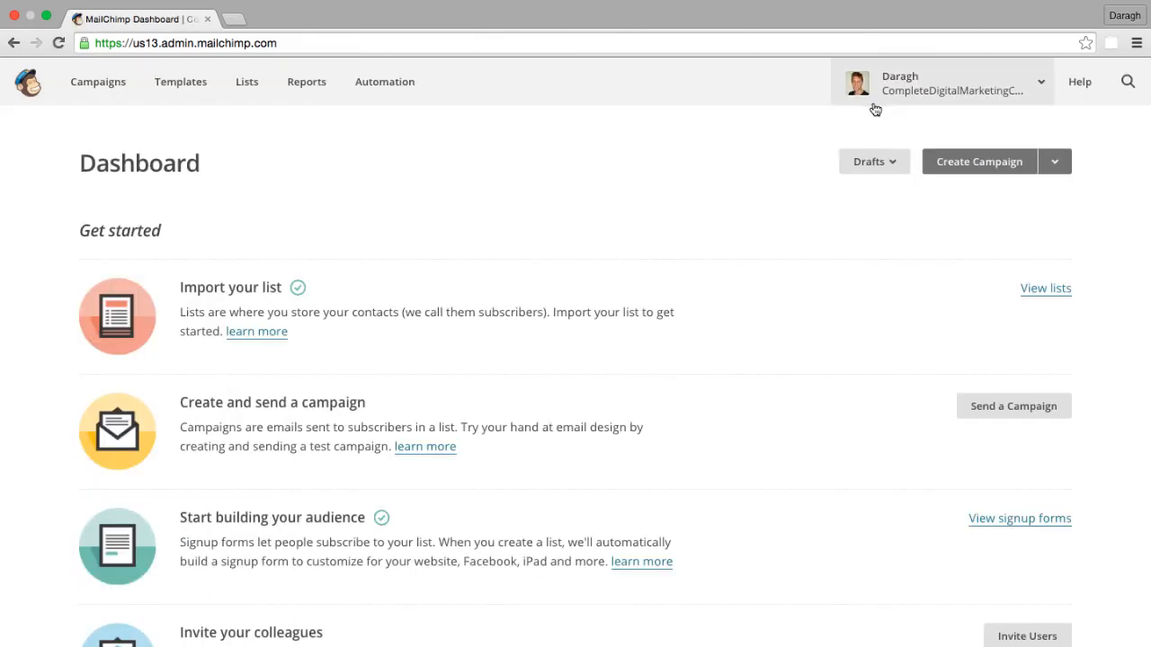
Connect the account's Google integration for Analytics, Contacts and Docs, allowing MailChimp offline access
click(1015, 94)
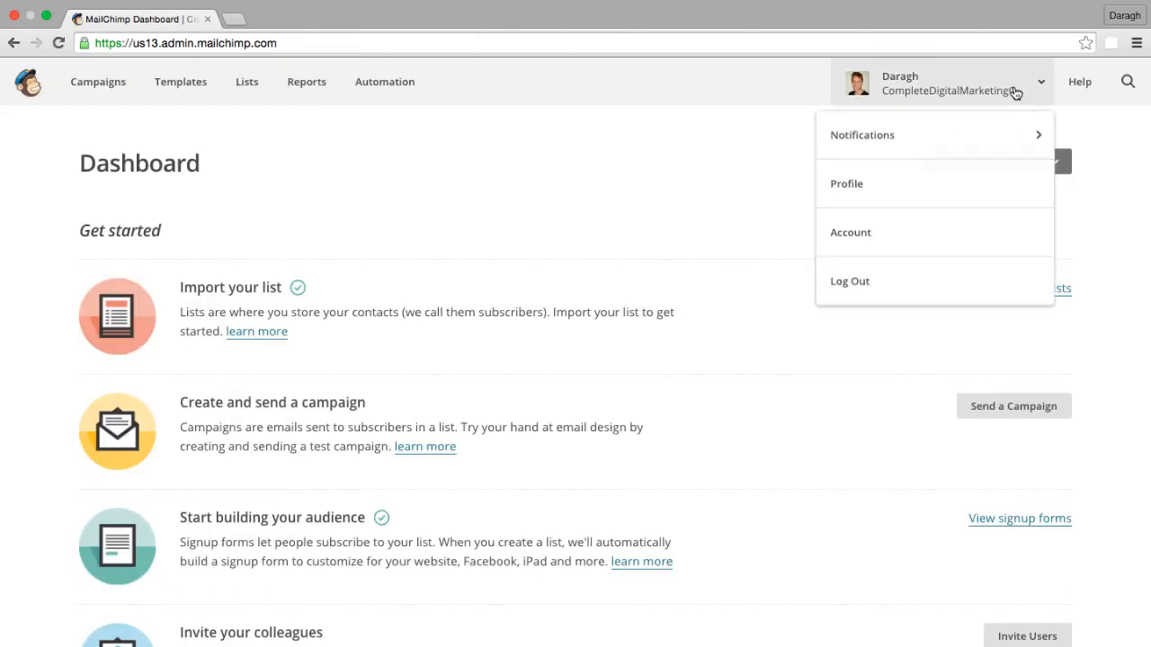
click(851, 232)
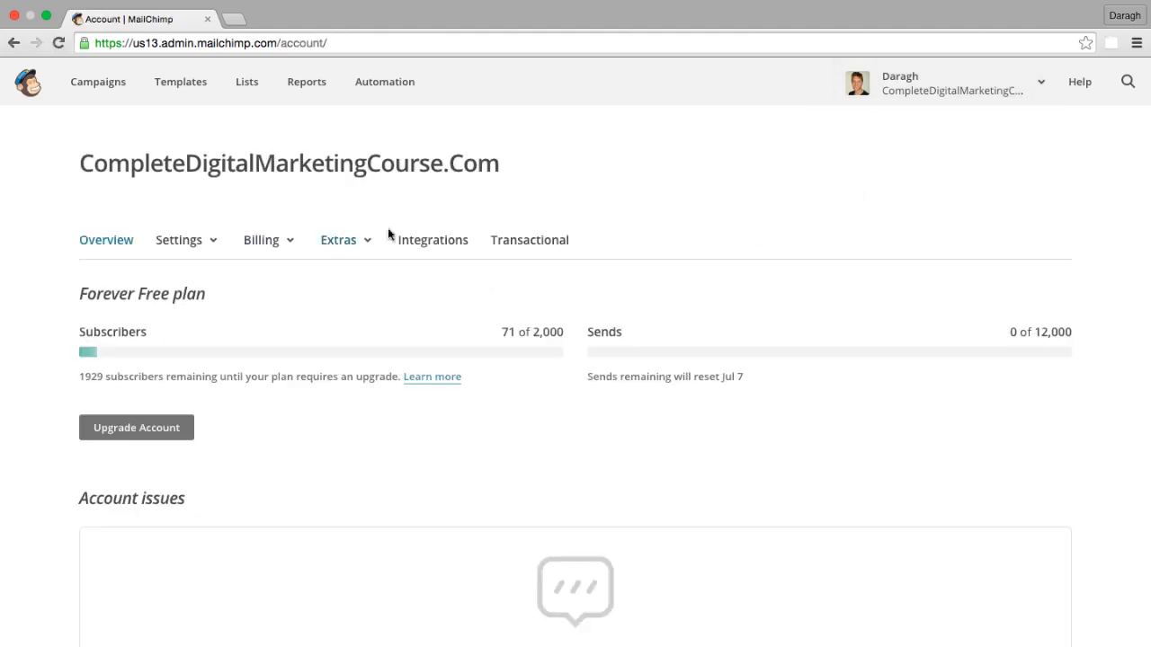
click(431, 243)
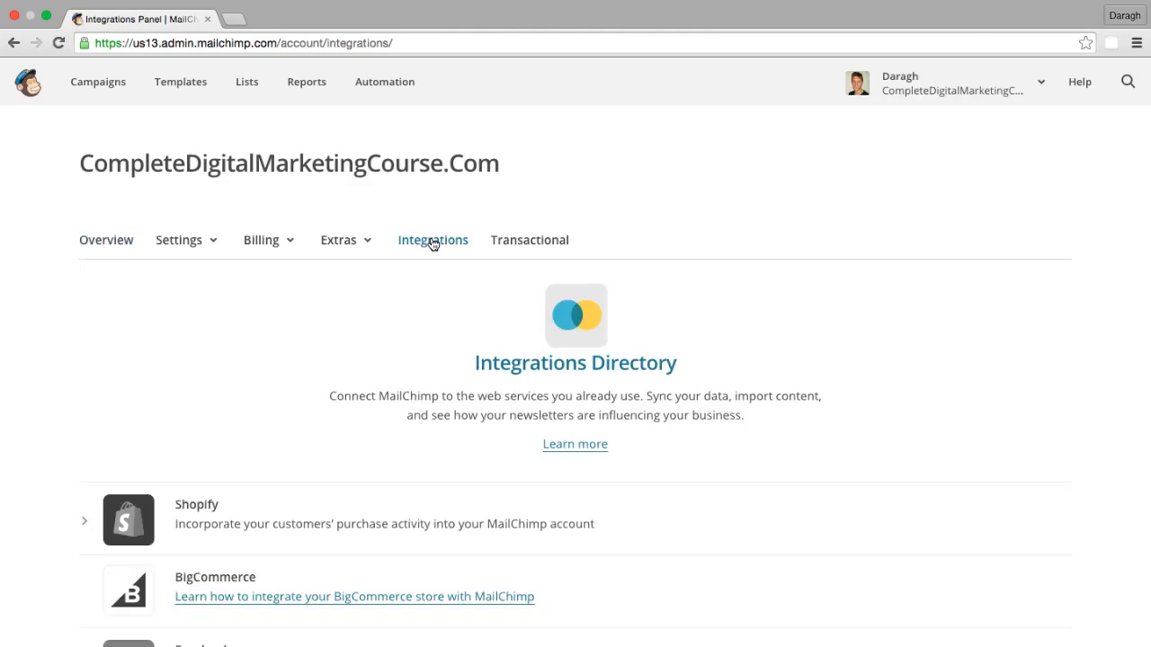
scroll(431, 244, down, 6)
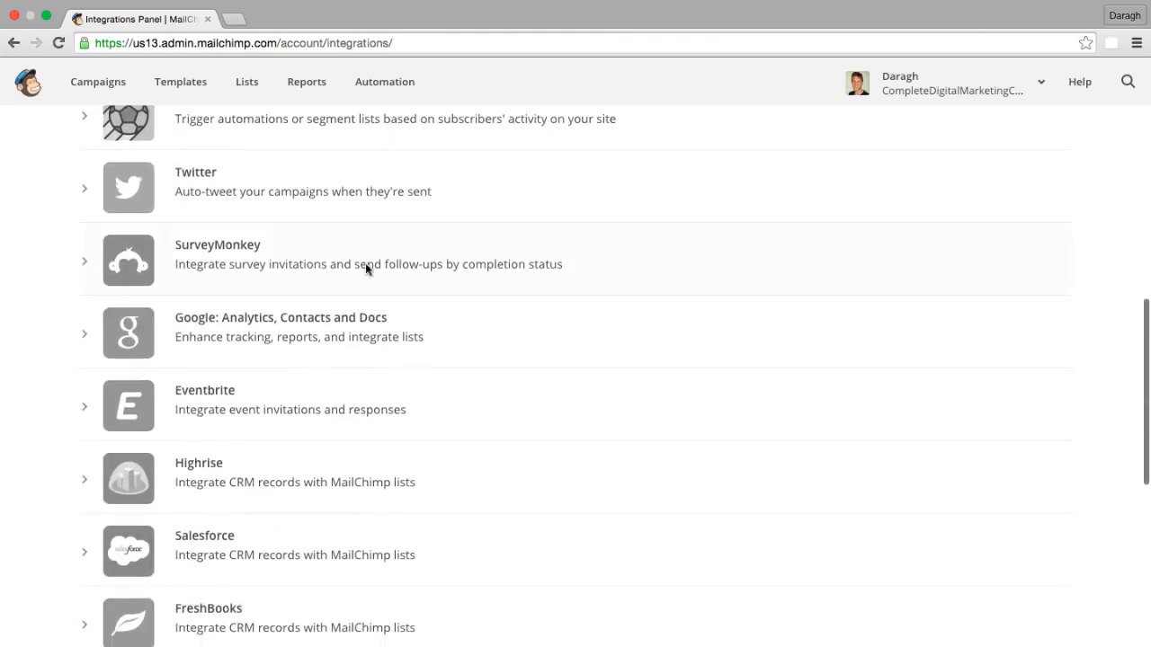
click(131, 344)
click(215, 369)
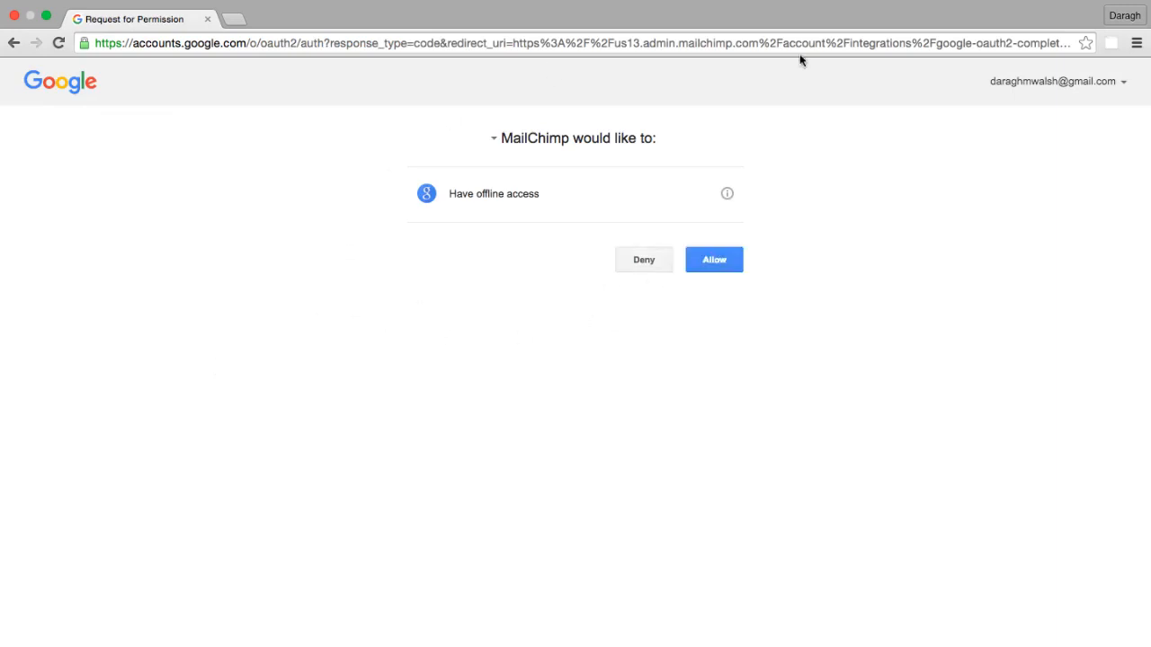
click(710, 260)
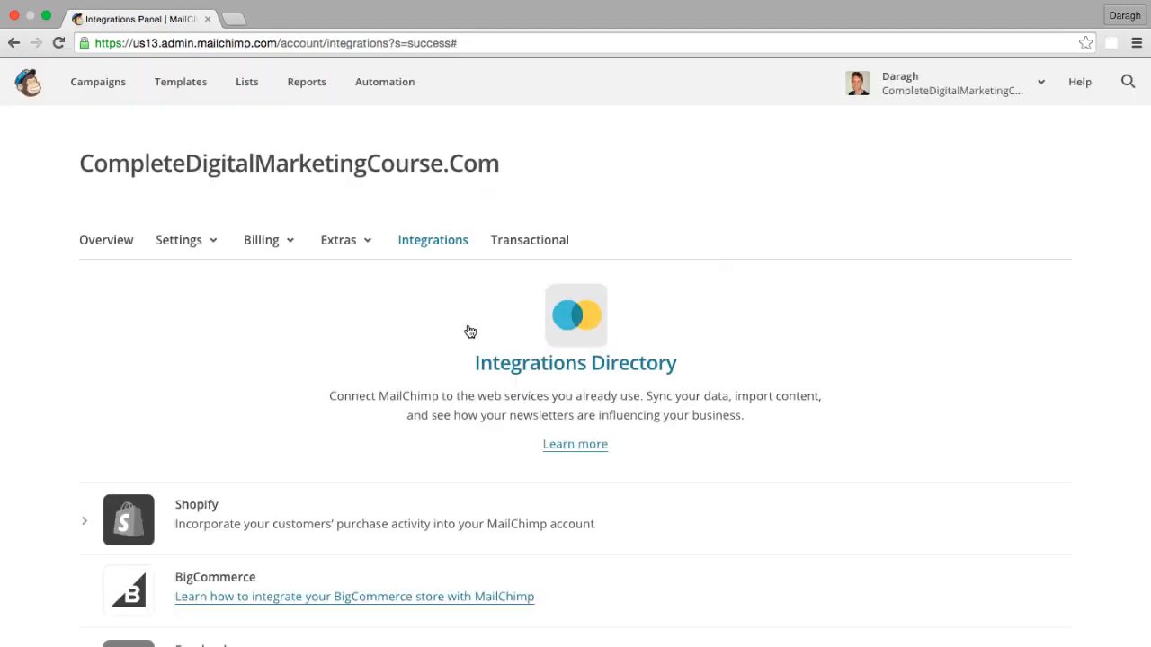
Reopen the course survey campaign draft, enable Google Analytics link tracking and check its campaign title
click(115, 84)
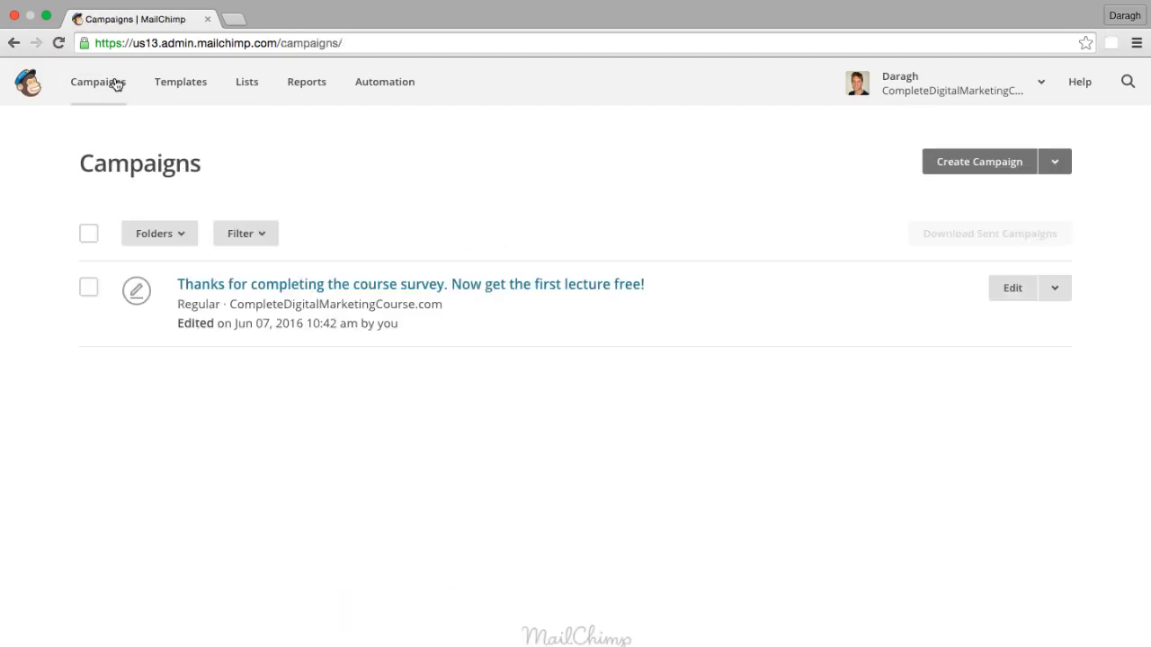
click(474, 286)
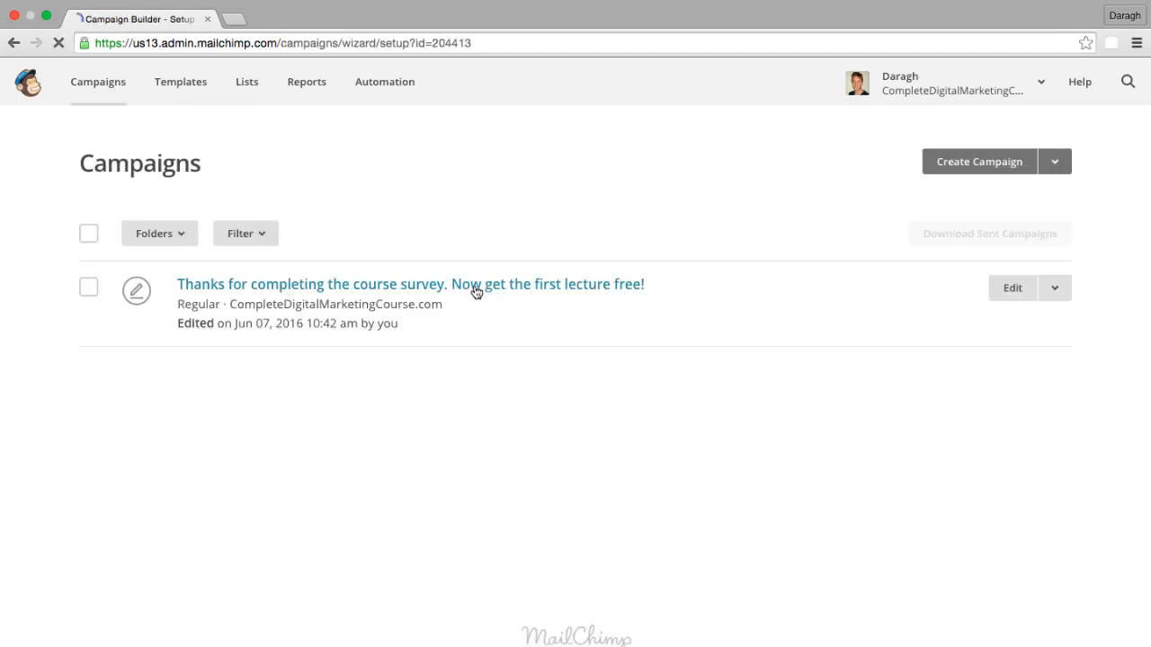
scroll(306, 326, down, 5)
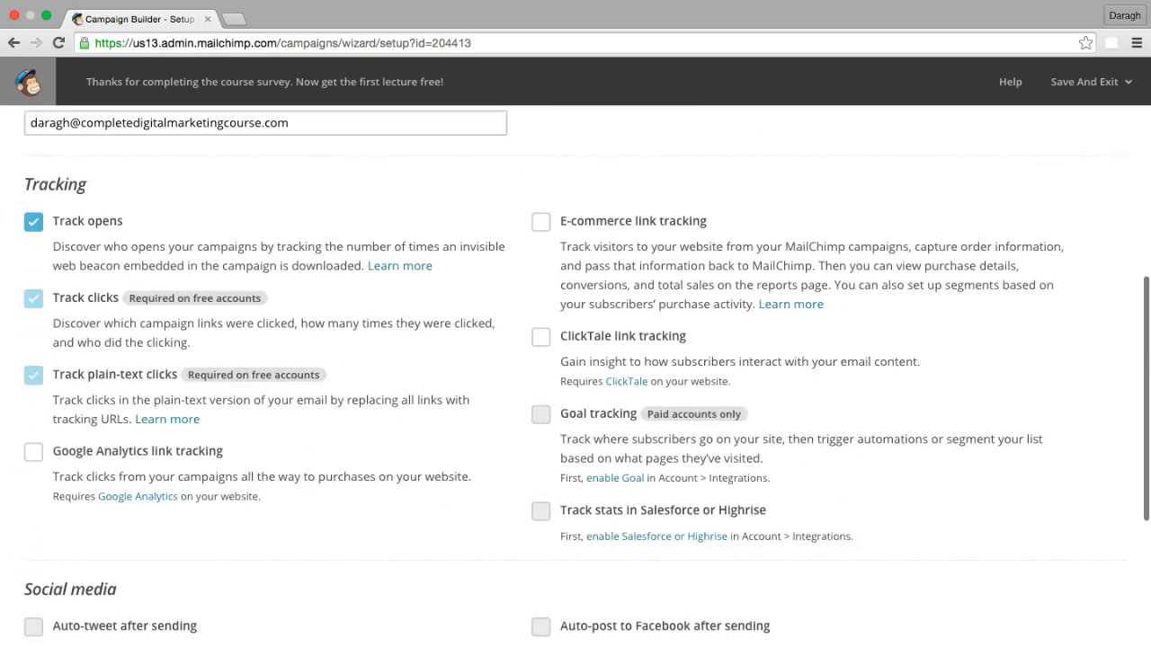
scroll(495, 616, down, 3)
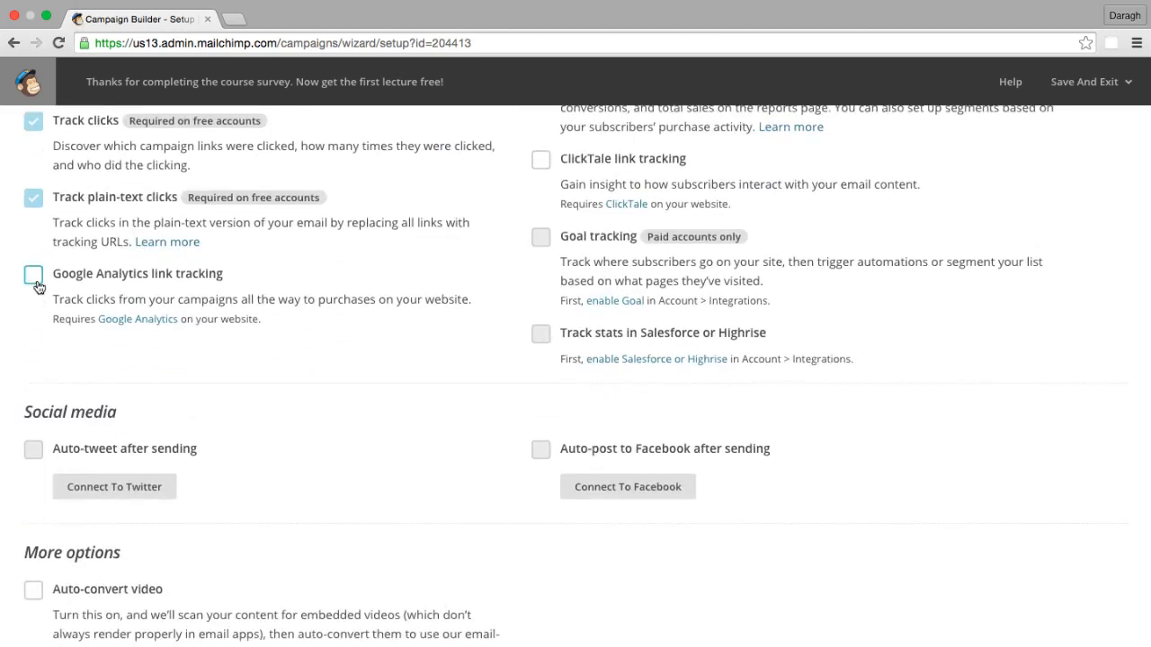
click(33, 274)
click(336, 385)
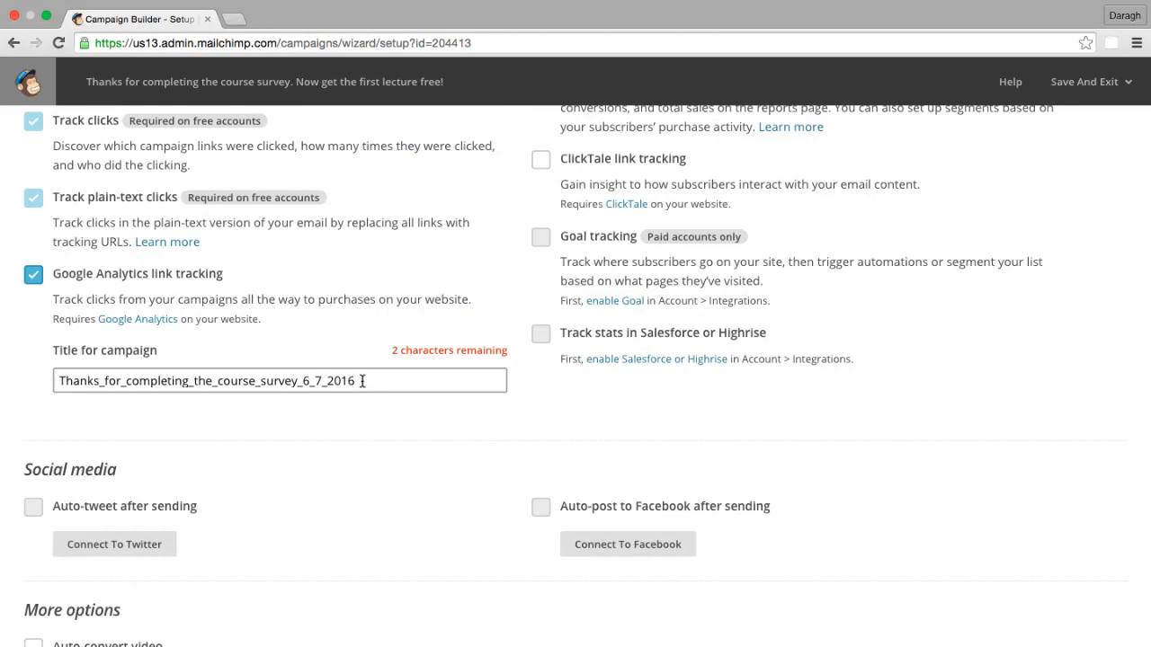
drag(362, 380, 51, 378)
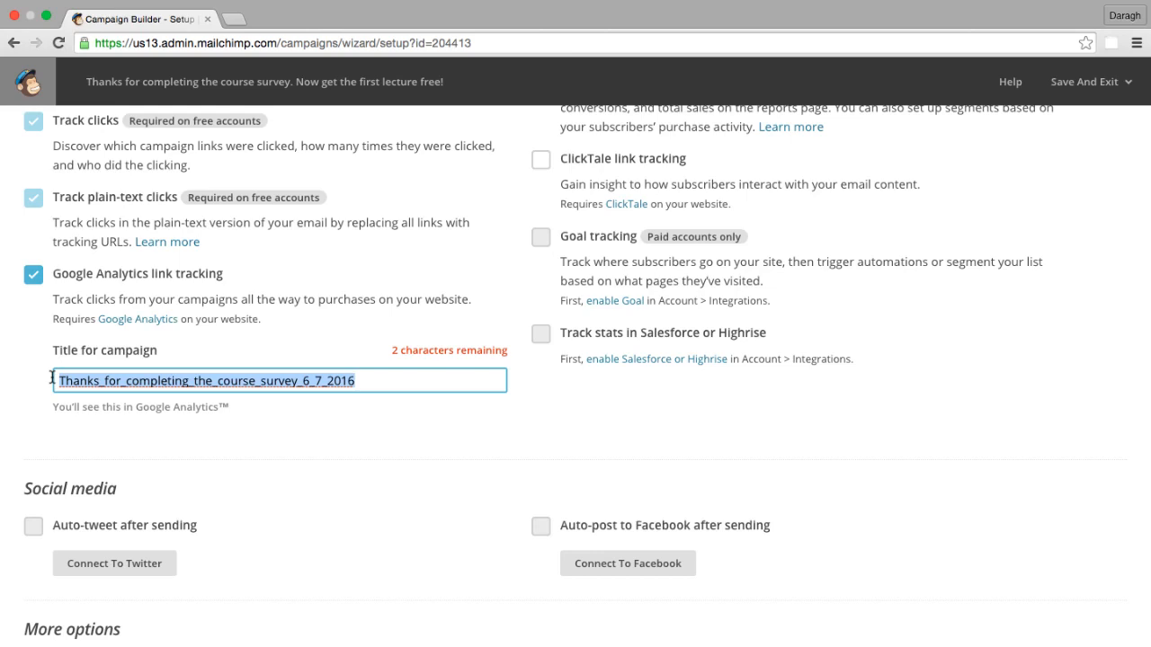
click(77, 382)
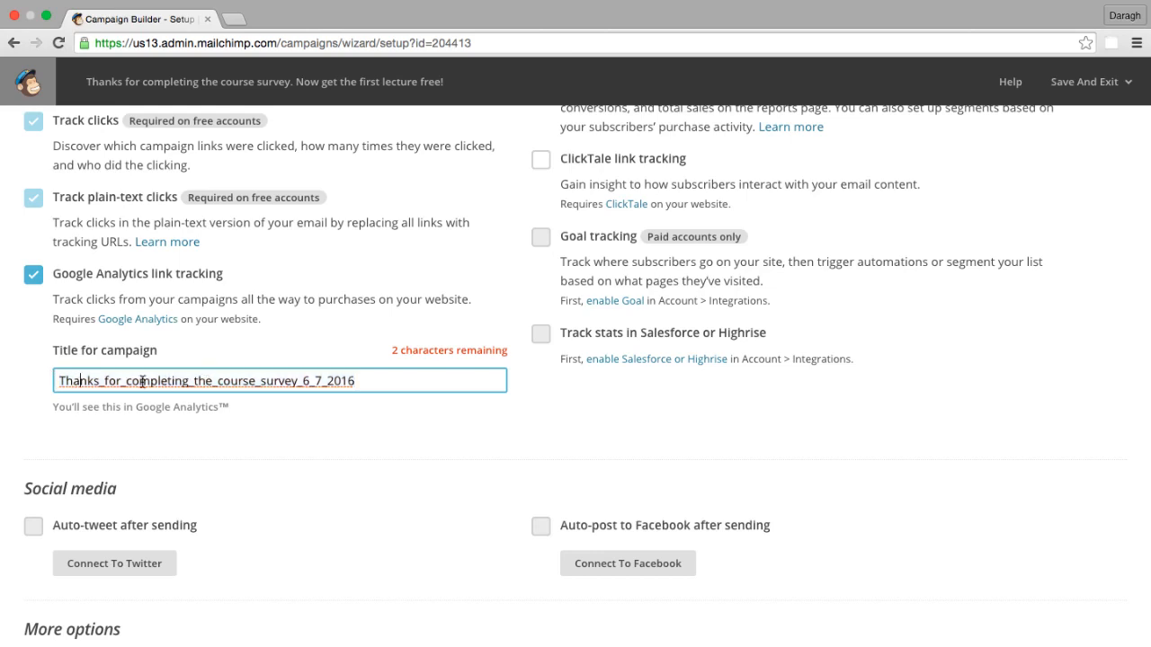
drag(60, 380, 356, 380)
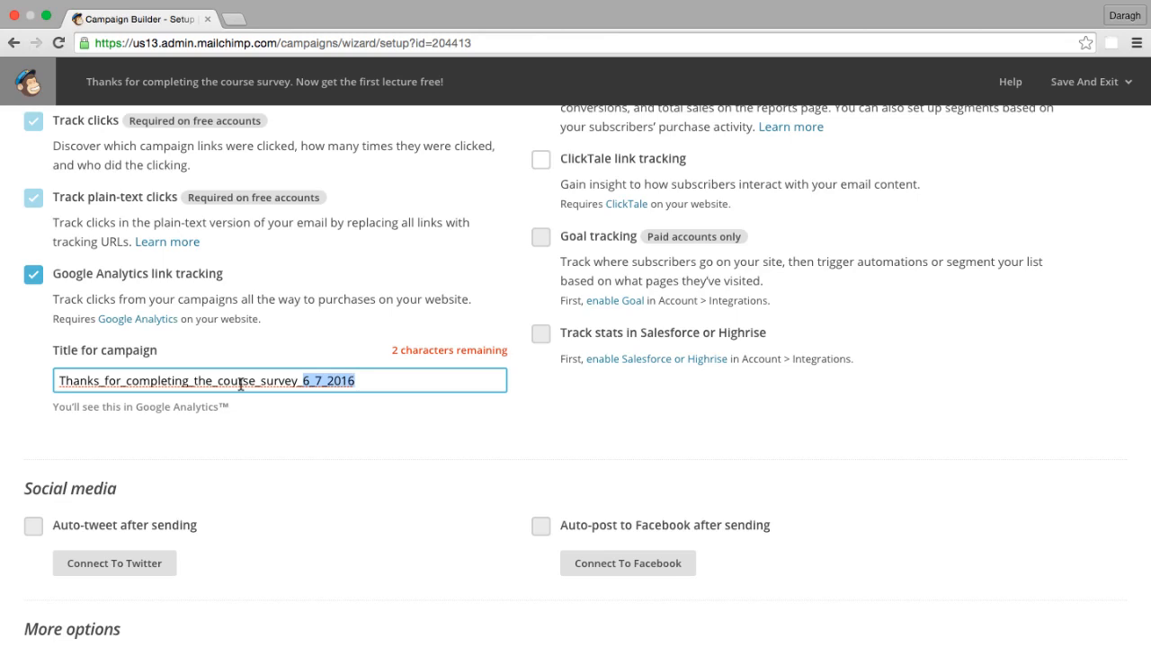
Continue to template selection and choose the basic 1 Column template for the email
scroll(518, 503, down, 5)
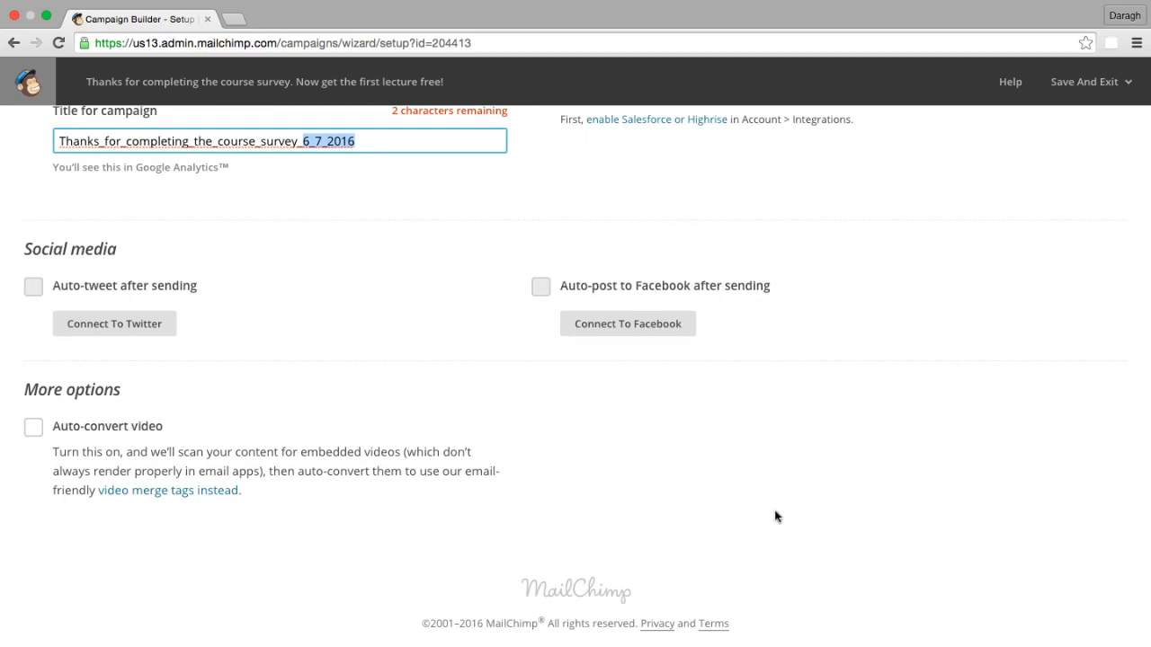
click(739, 642)
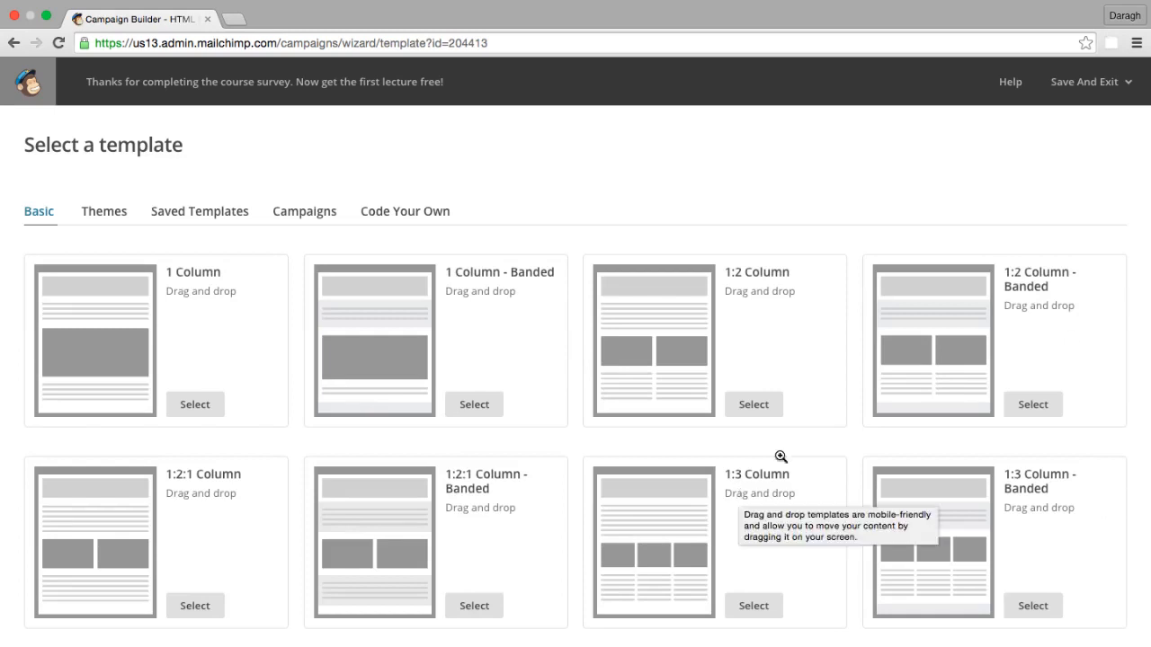
scroll(935, 423, down, 2)
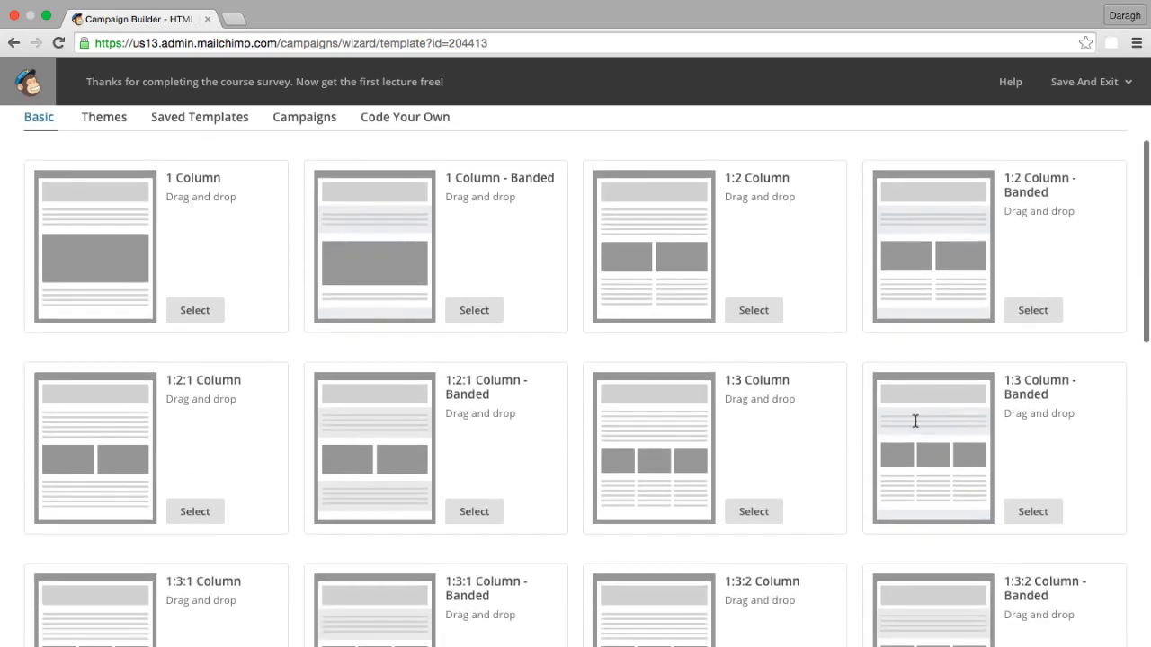
click(206, 313)
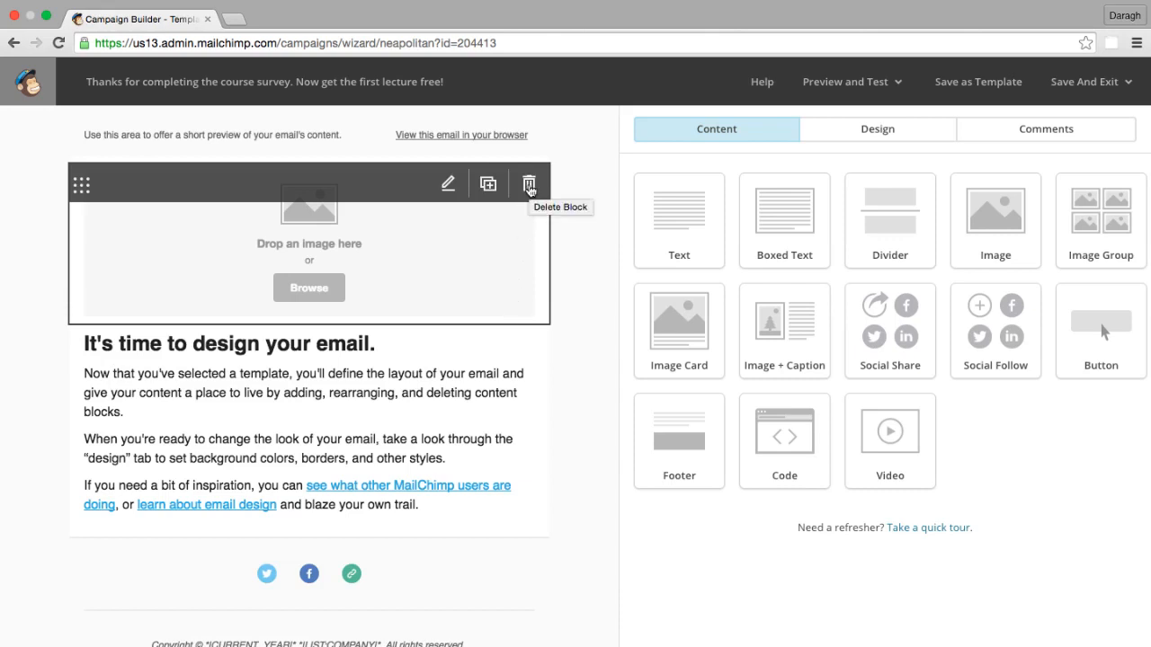
Delete the image placeholder, social follow and divider blocks from the email layout, and check the footer block's content
click(529, 185)
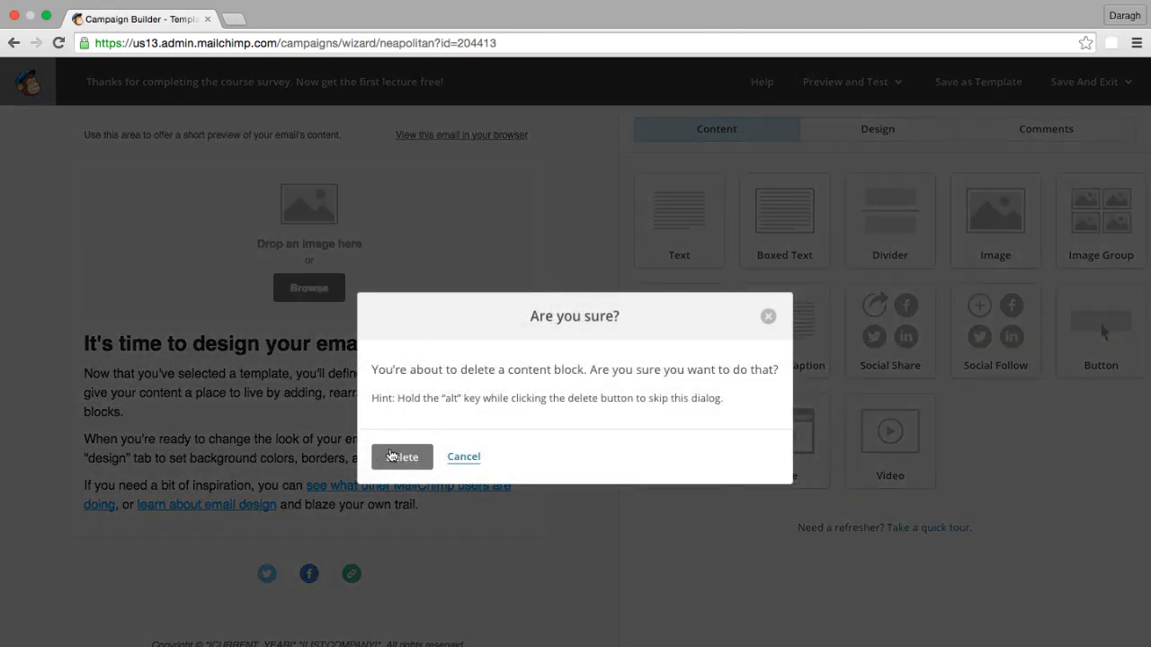
click(400, 458)
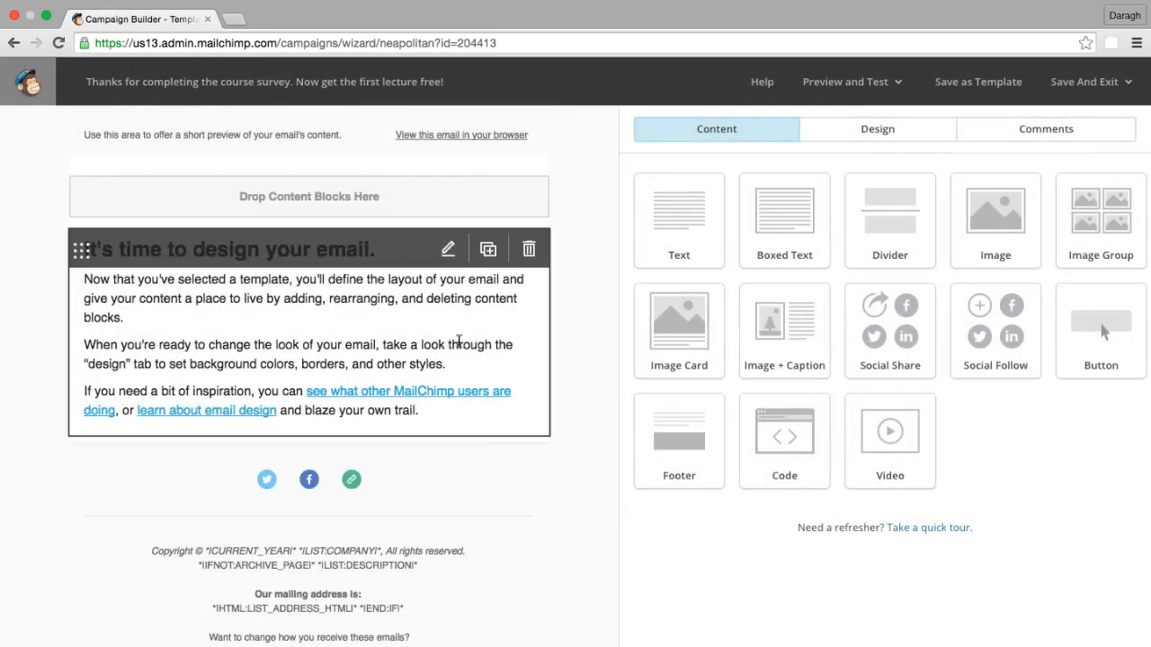
click(529, 473)
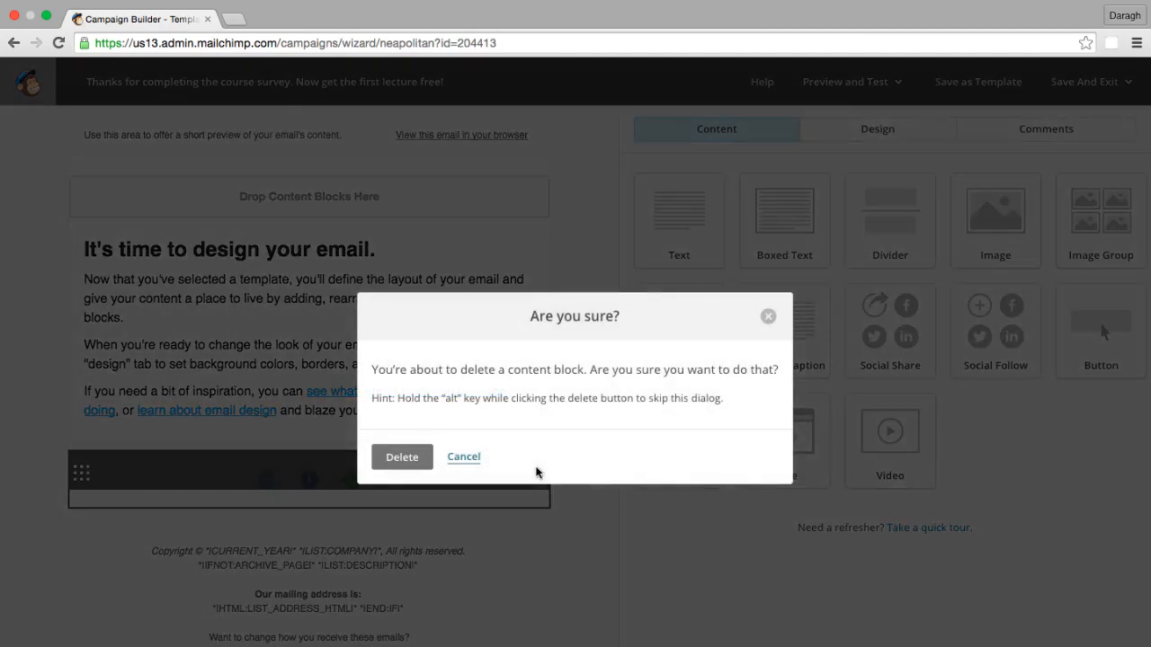
click(425, 456)
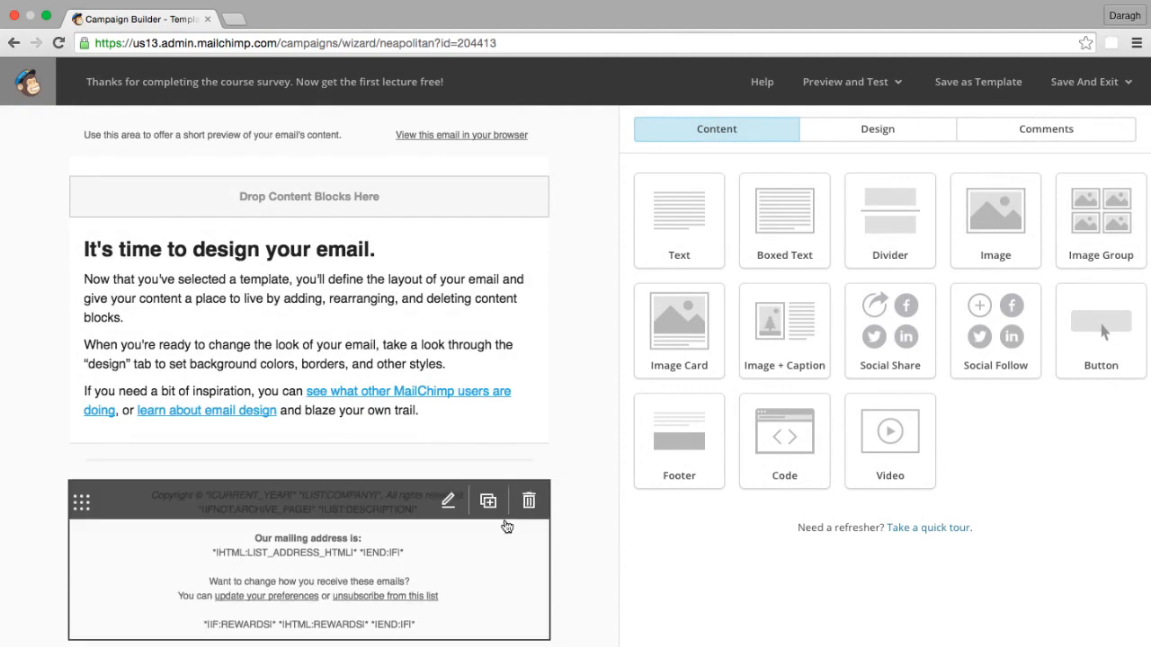
click(530, 471)
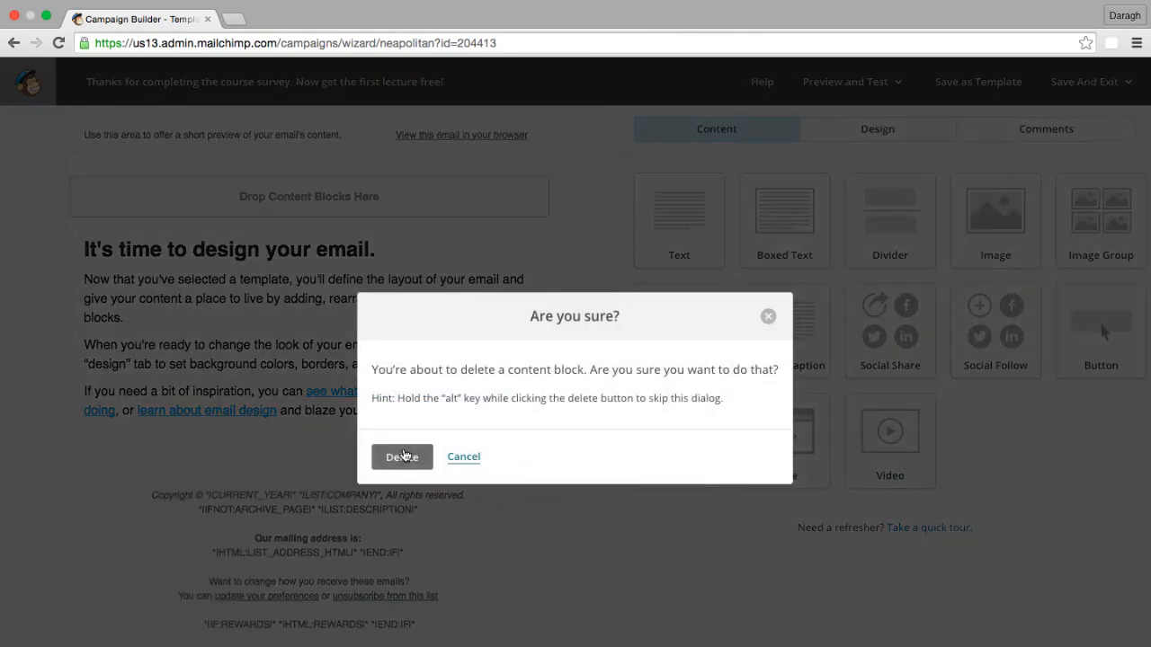
click(401, 457)
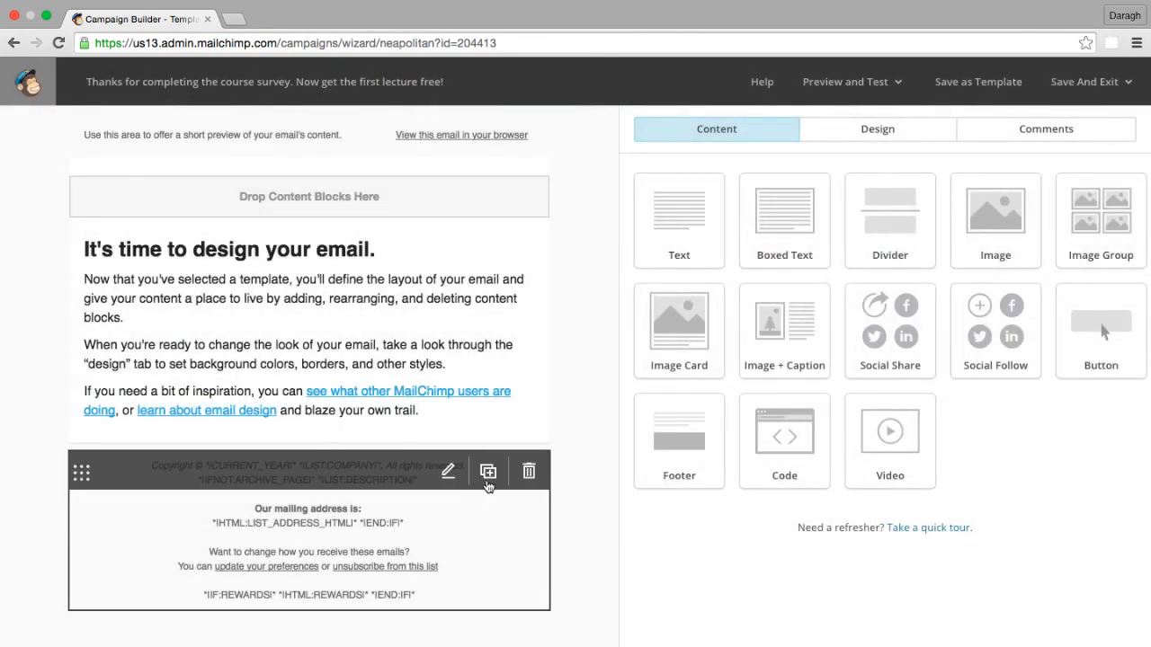
click(448, 474)
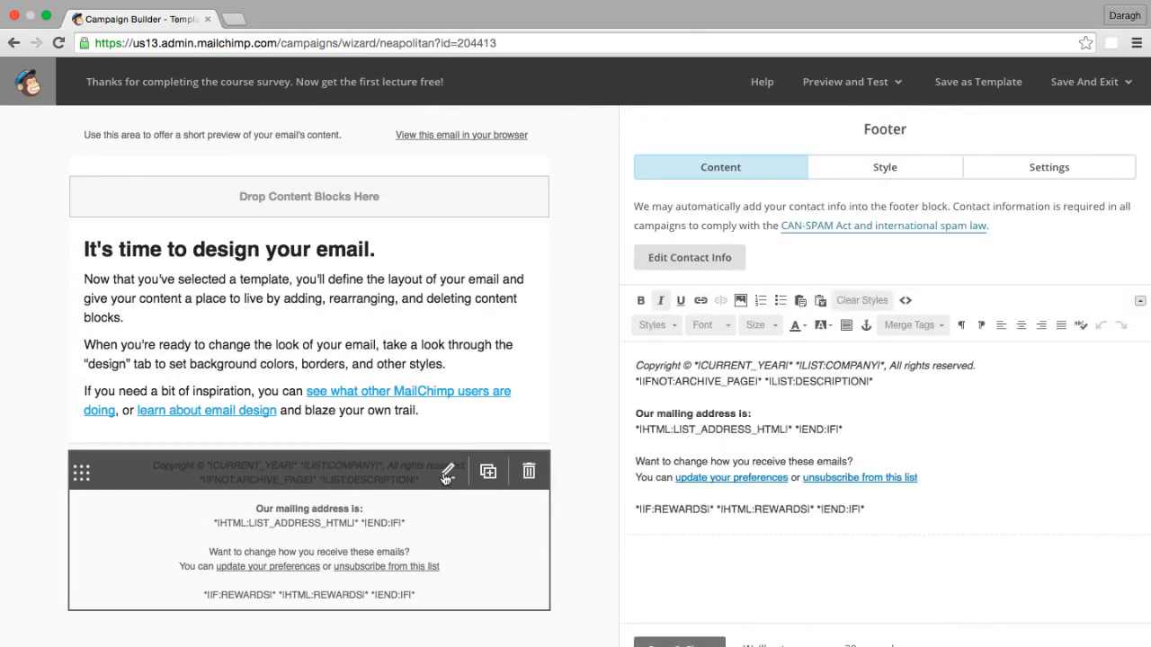
click(715, 642)
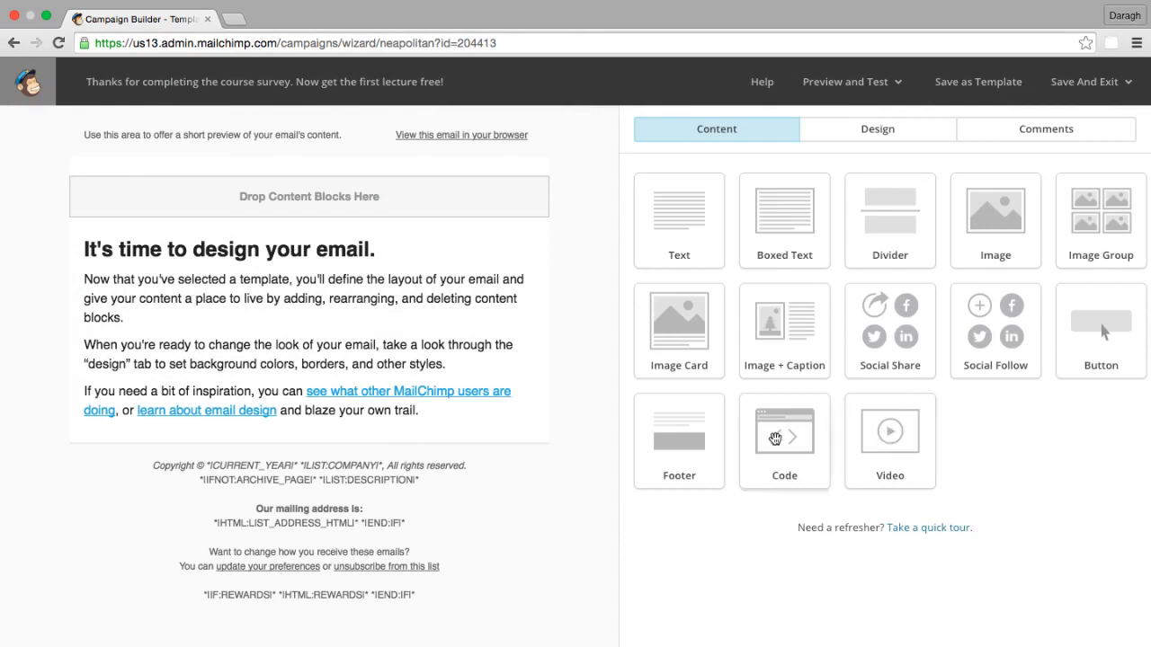
drag(1089, 338, 293, 436)
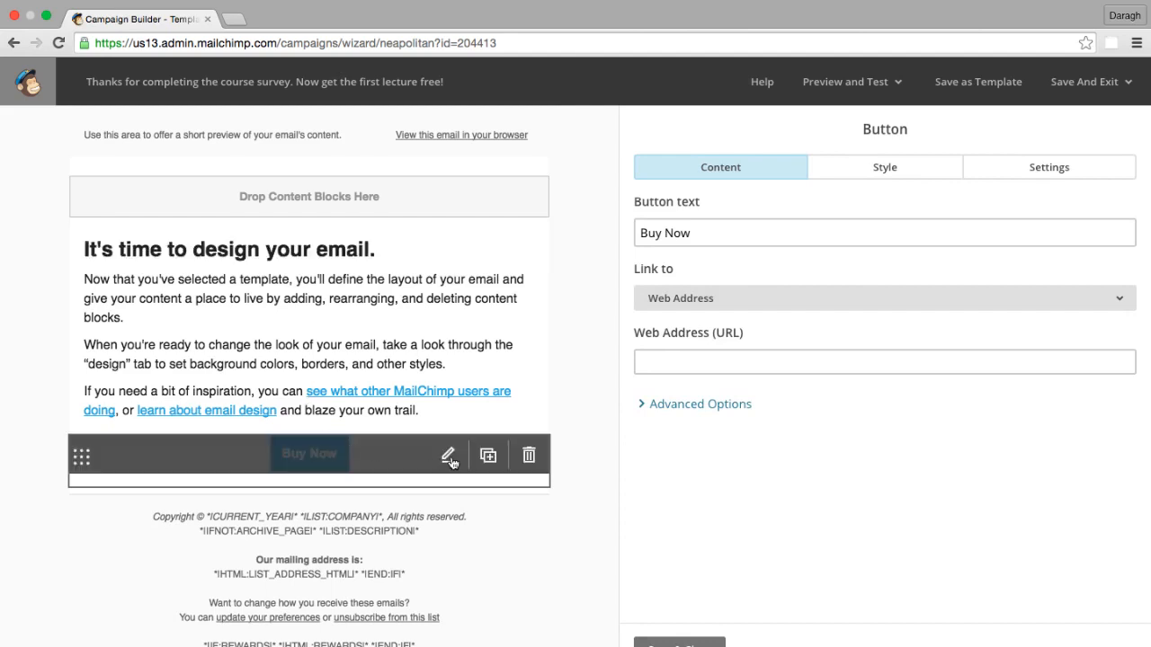
click(761, 359)
text(www.c)
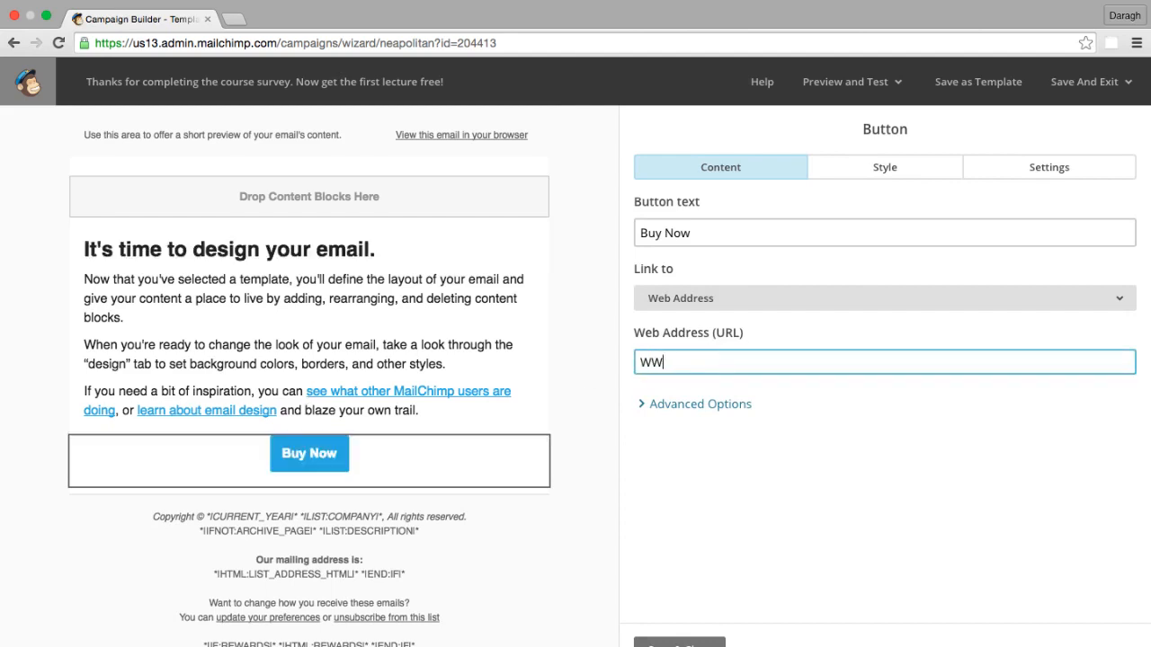
key(BackSpace)
key(BackSpace)
key(BackSpace)
key(BackSpace)
text(ww.completedigital)
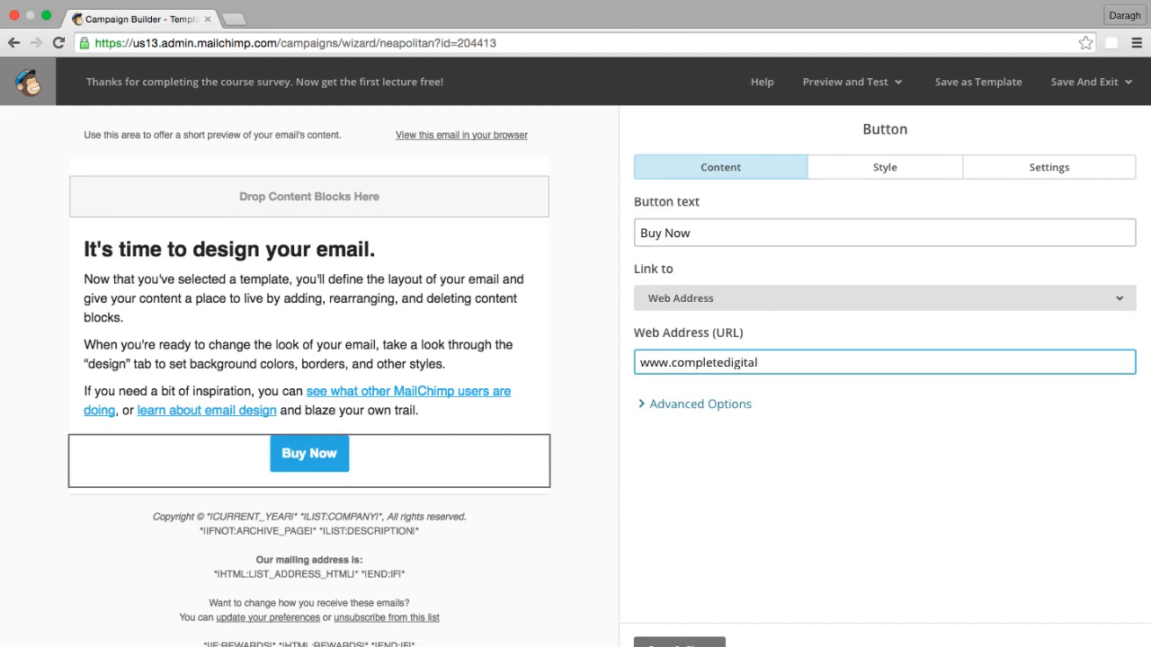
text(marketingcourse.com)
click(710, 418)
Set the button's text to "Get the first lecture free"
mouse_move(434, 457)
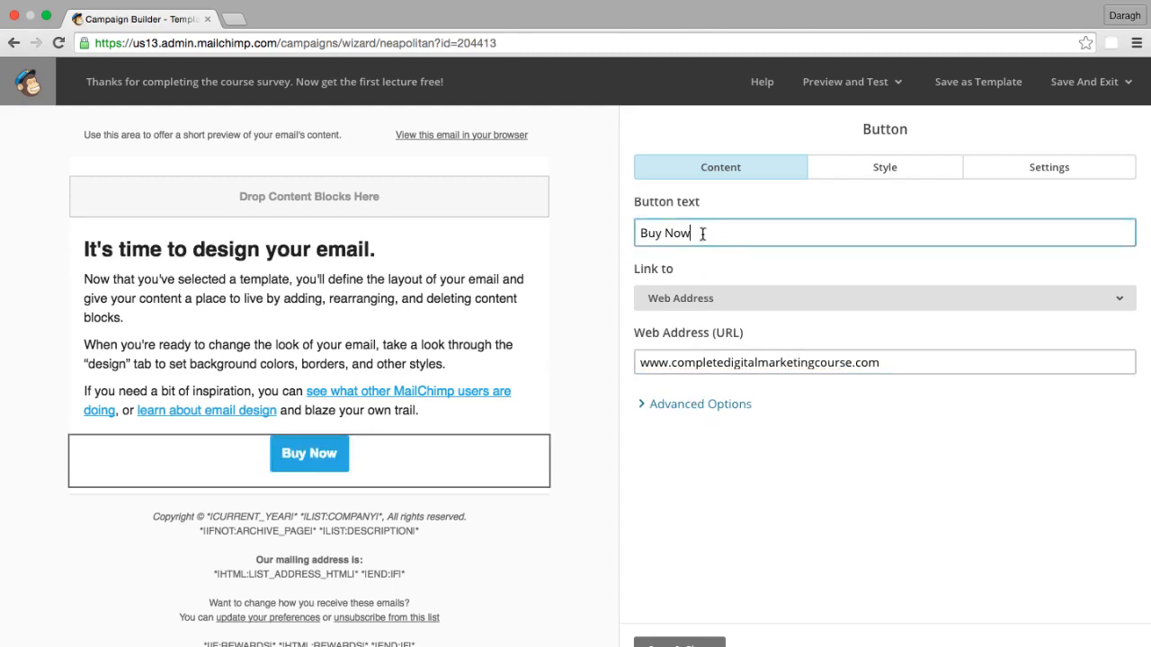
drag(701, 234, 616, 231)
text(Get the )
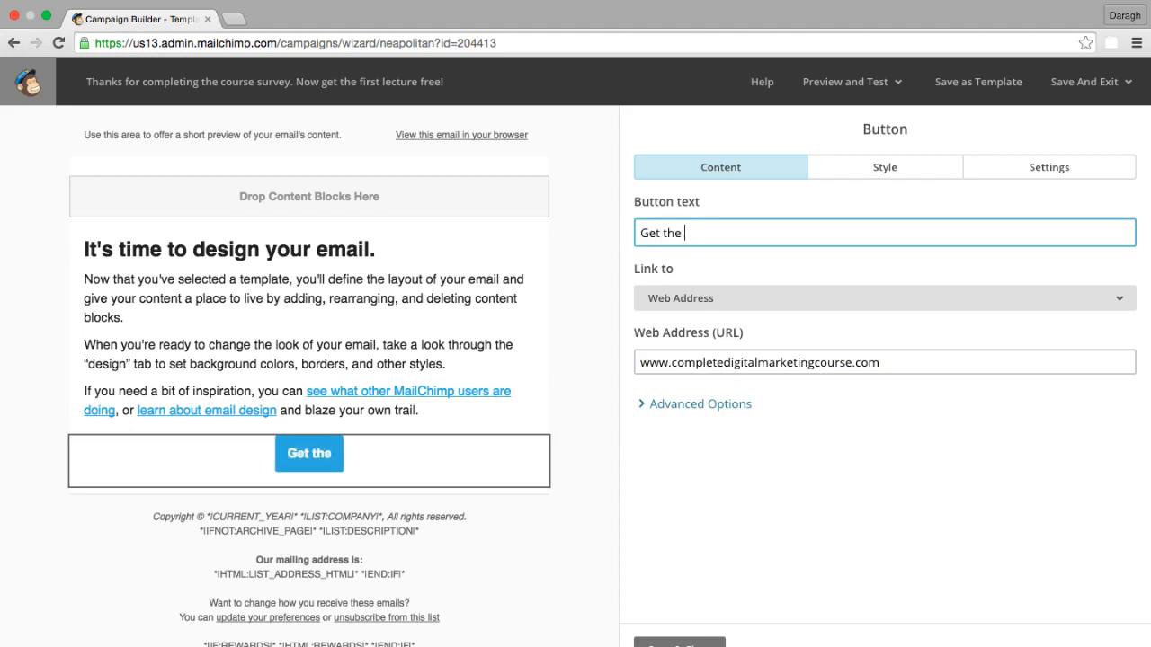
text(first lecture free)
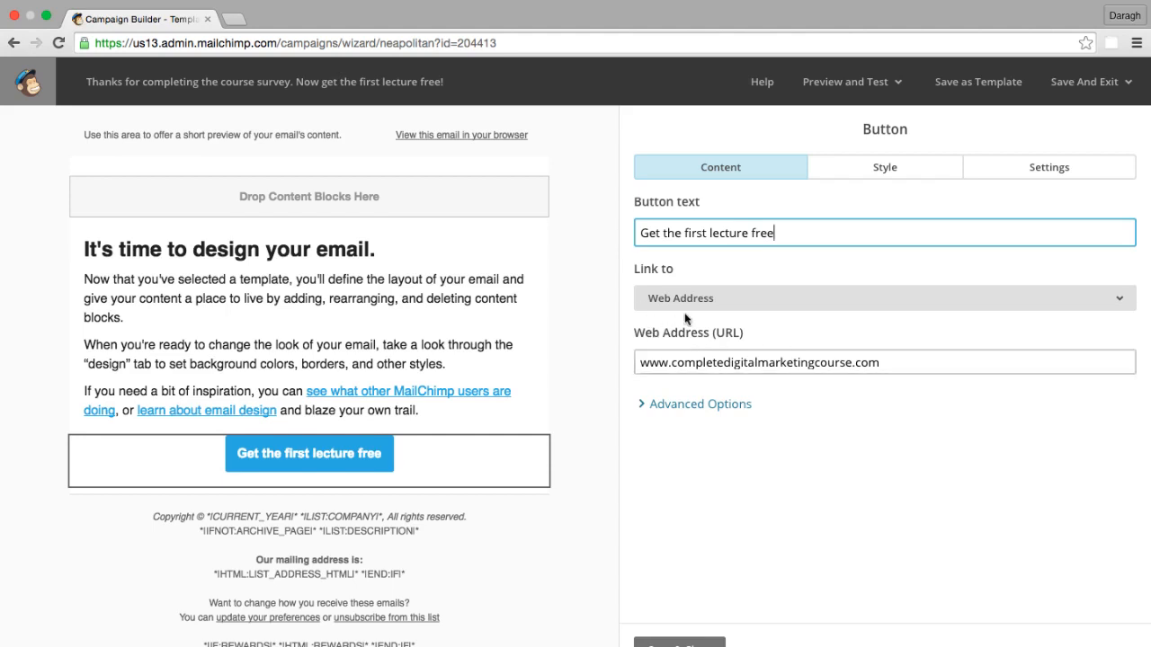
click(678, 406)
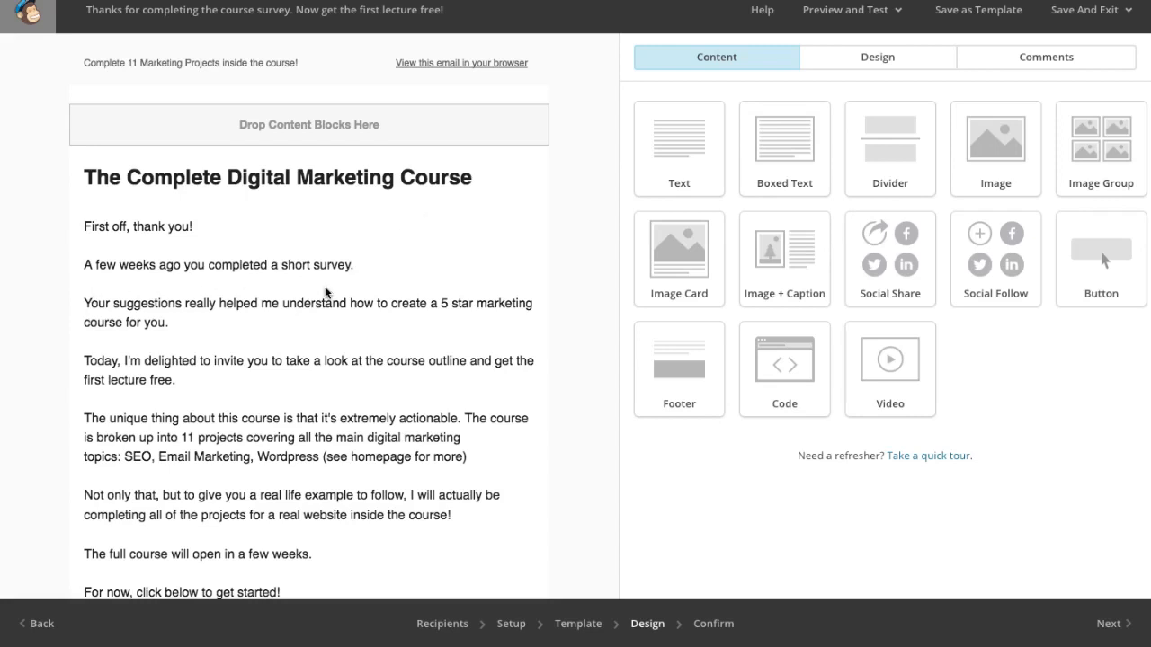
Look over the finished email body and send a test email to the prefilled address
scroll(325, 287, down, 2)
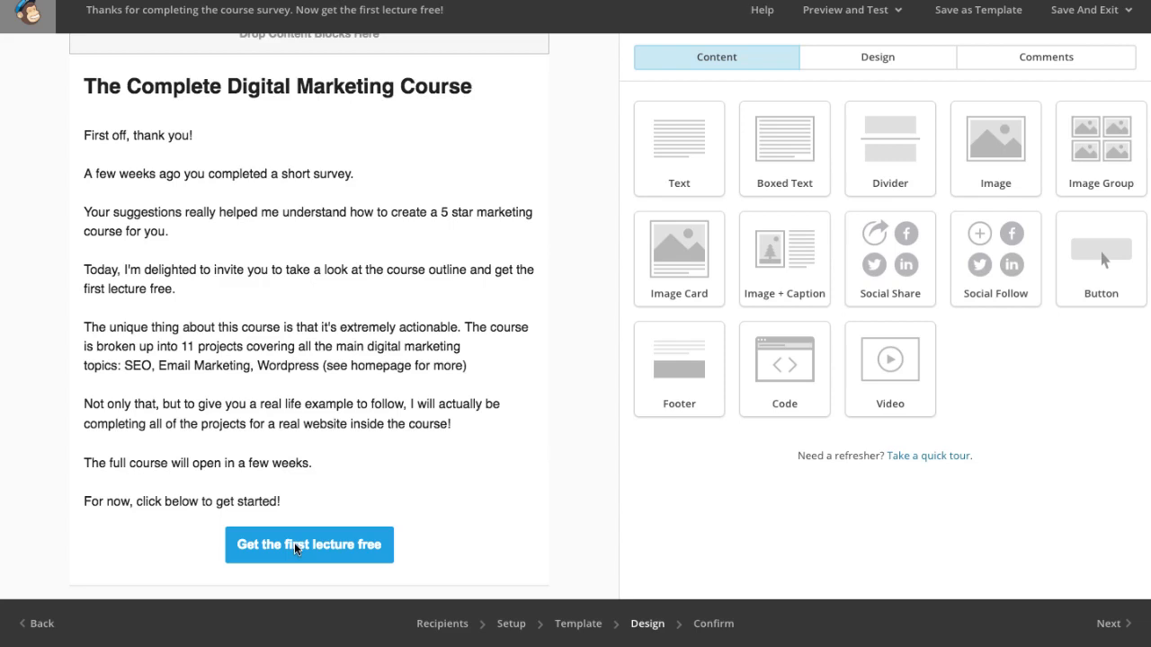
click(863, 11)
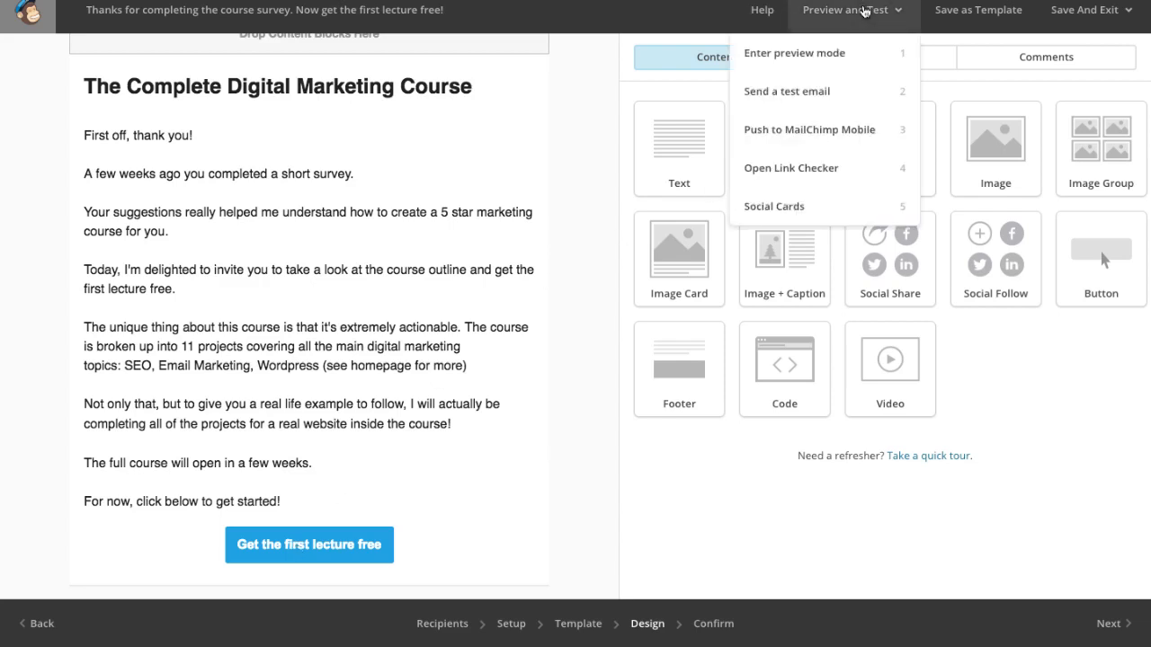
click(795, 94)
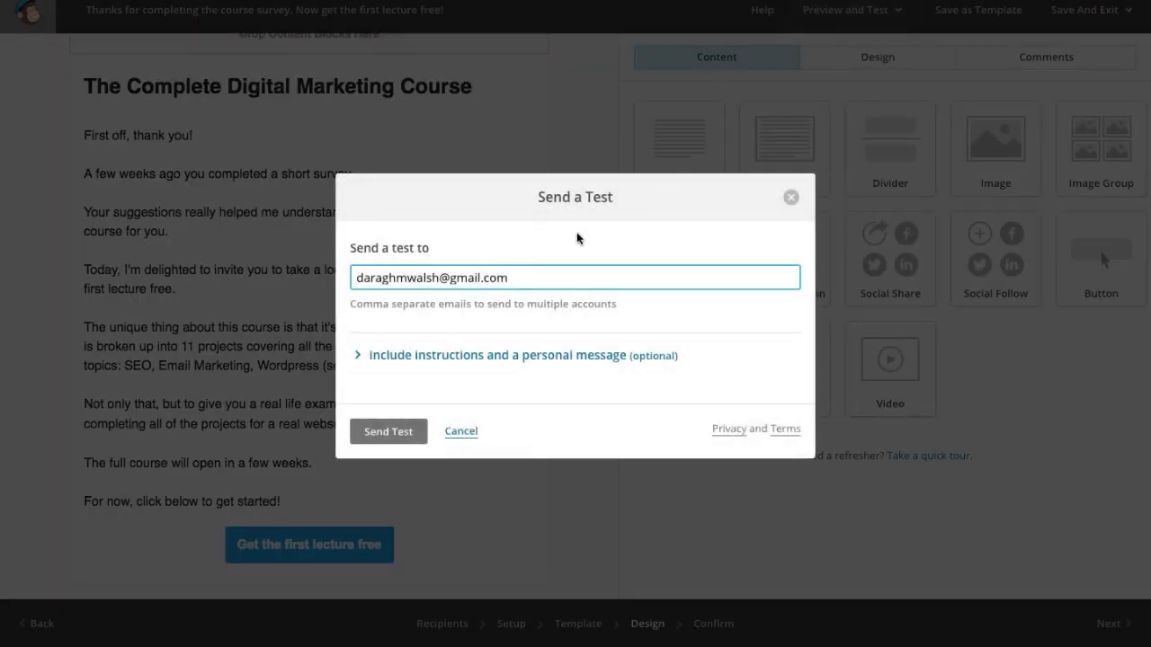
click(386, 430)
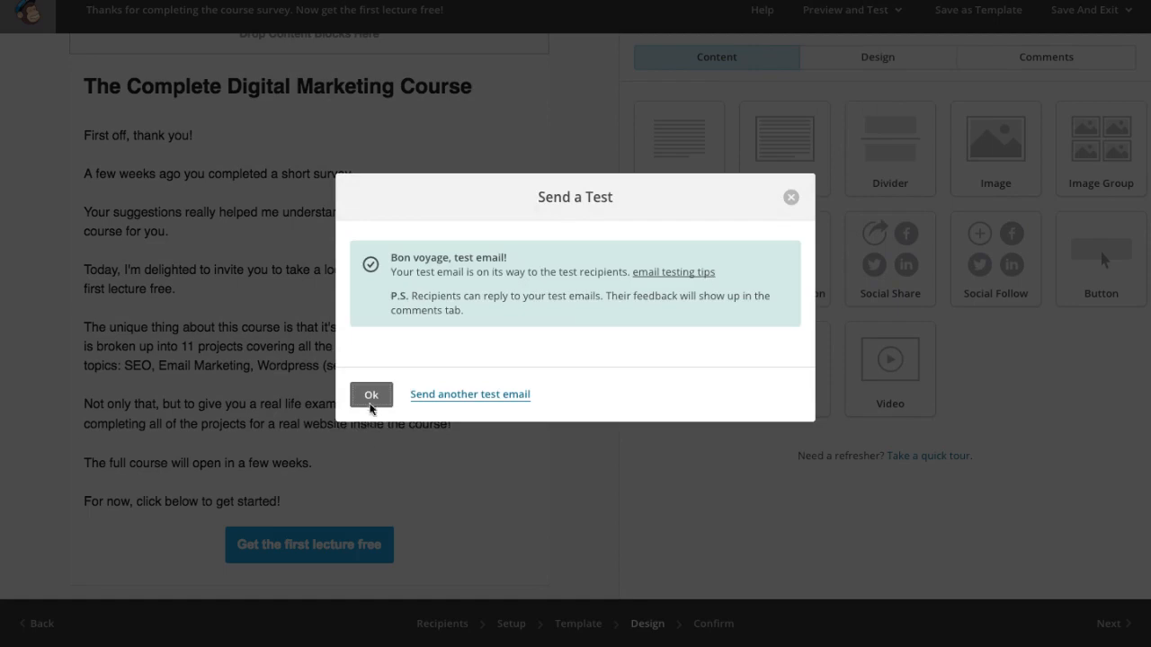
click(370, 395)
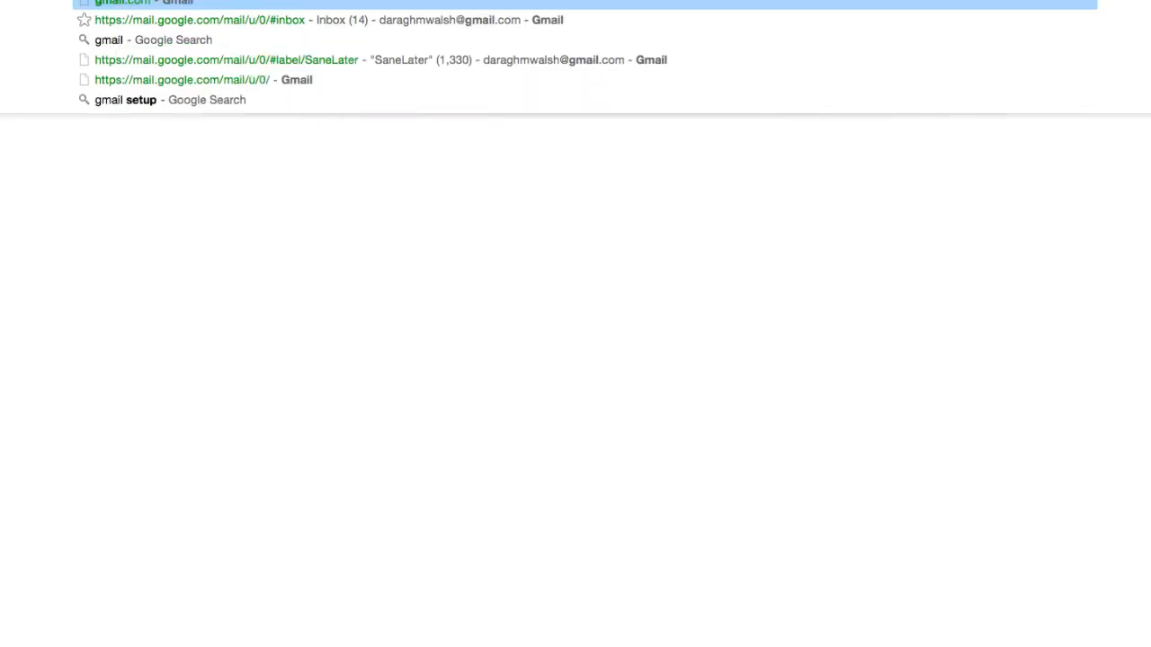
Switch to Gmail, open the received test email of the course survey campaign and read it through
key(Return)
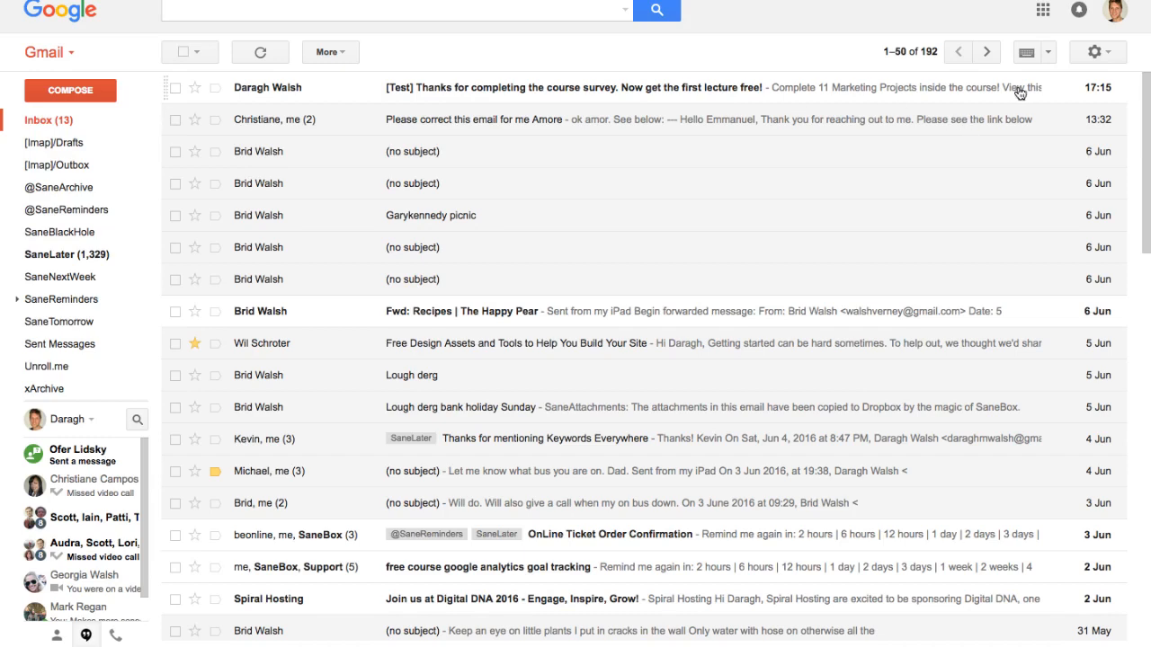
click(960, 97)
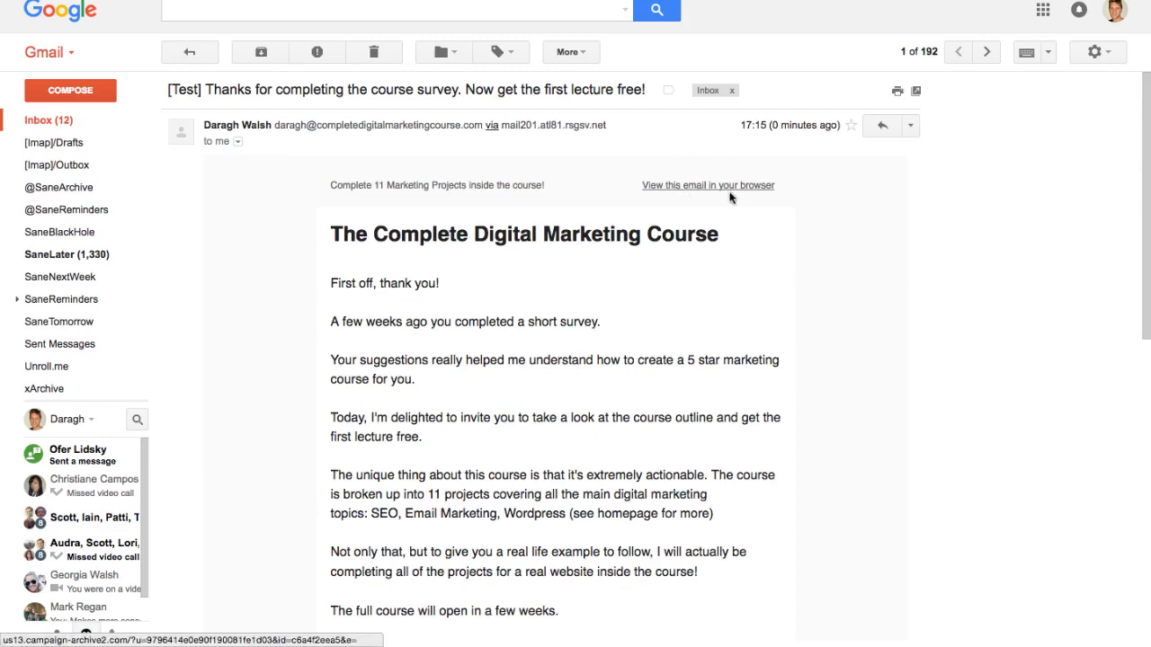
scroll(620, 189, down, 4)
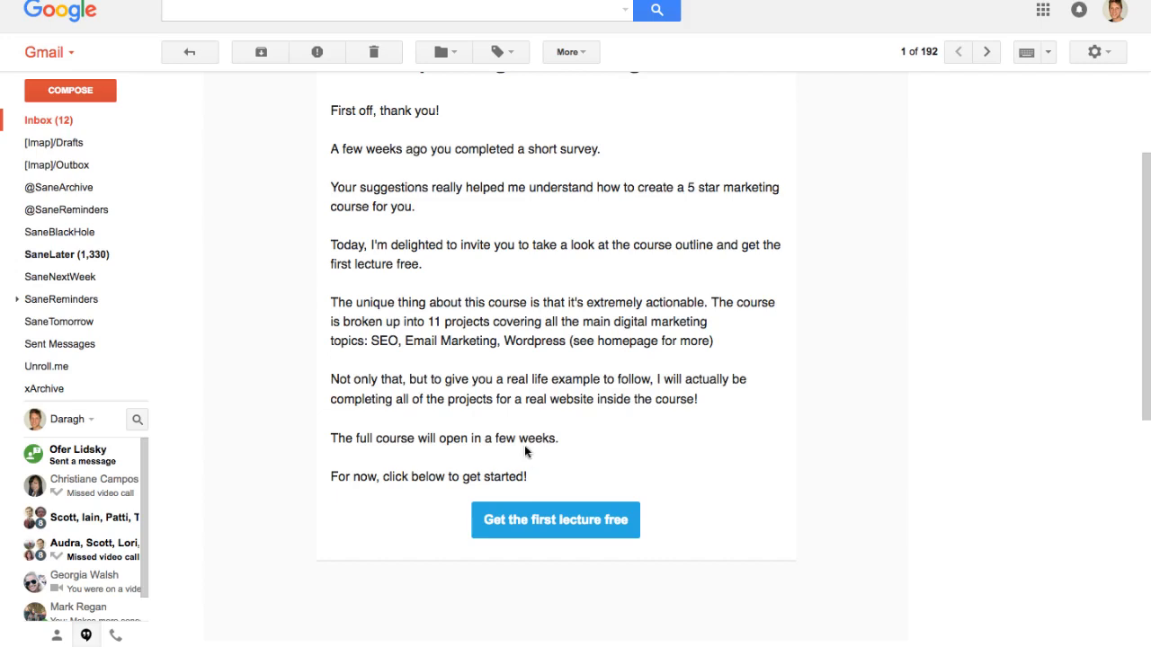
Follow the test email's "Get the first lecture free" button and look over the linked course homepage
click(529, 521)
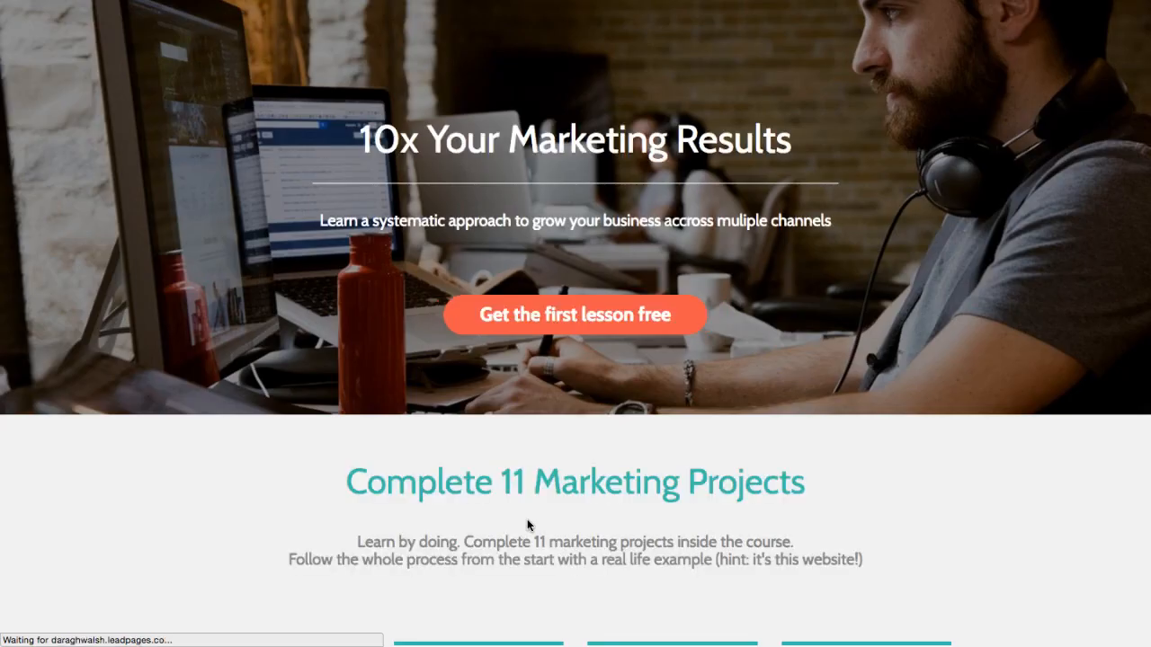
scroll(418, 114, down, 6)
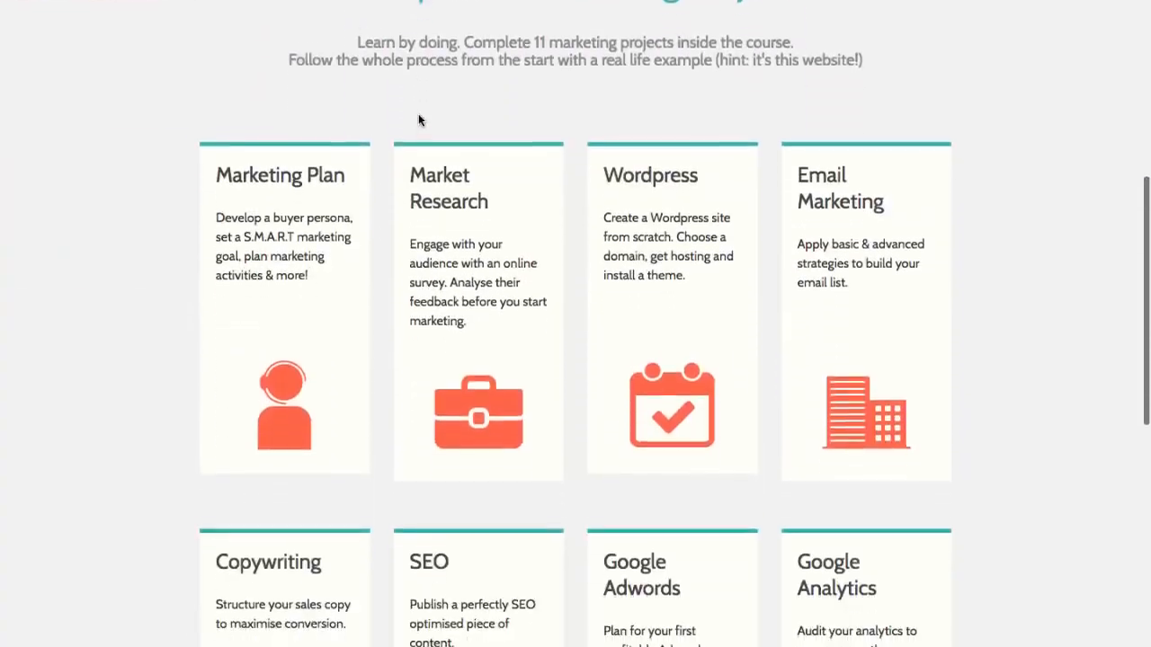
scroll(418, 114, up, 6)
scroll(418, 113, down, 1)
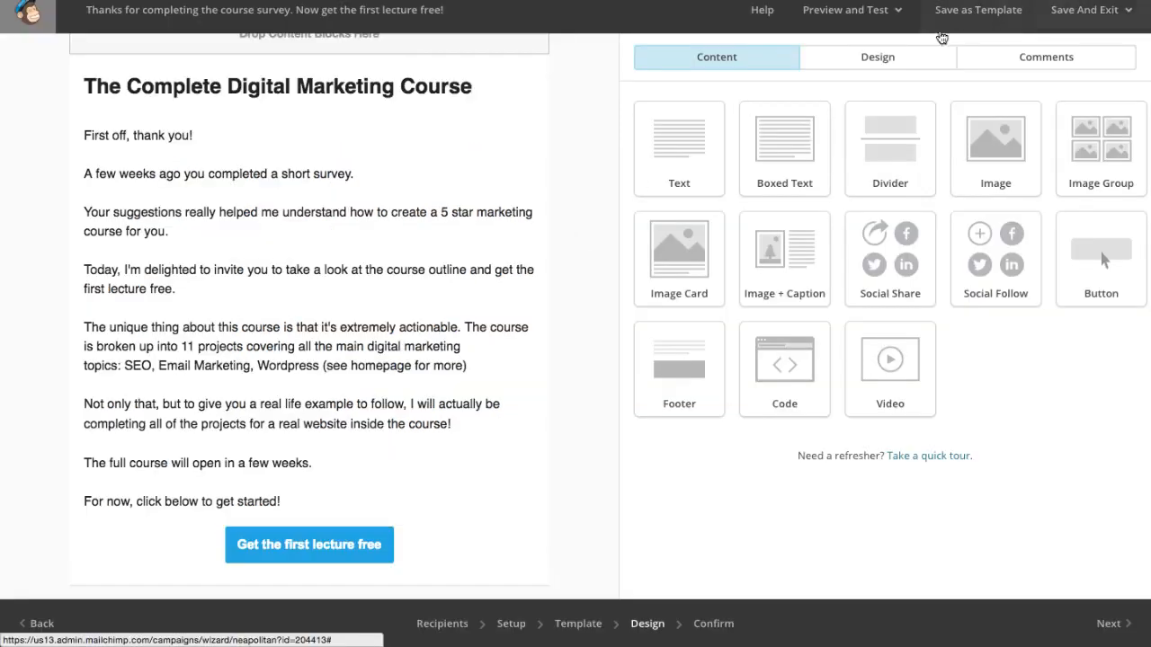
Return to the MailChimp campaign, proceed to the Confirm stage and review the pre-send checklist
click(704, 625)
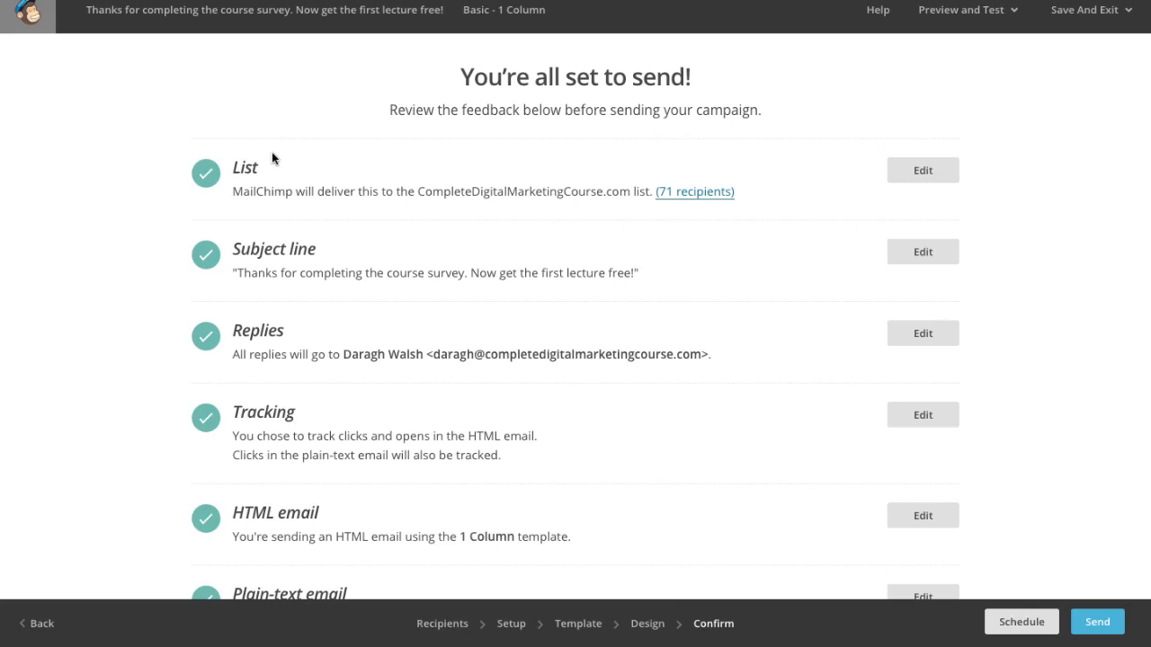
scroll(272, 152, down, 1)
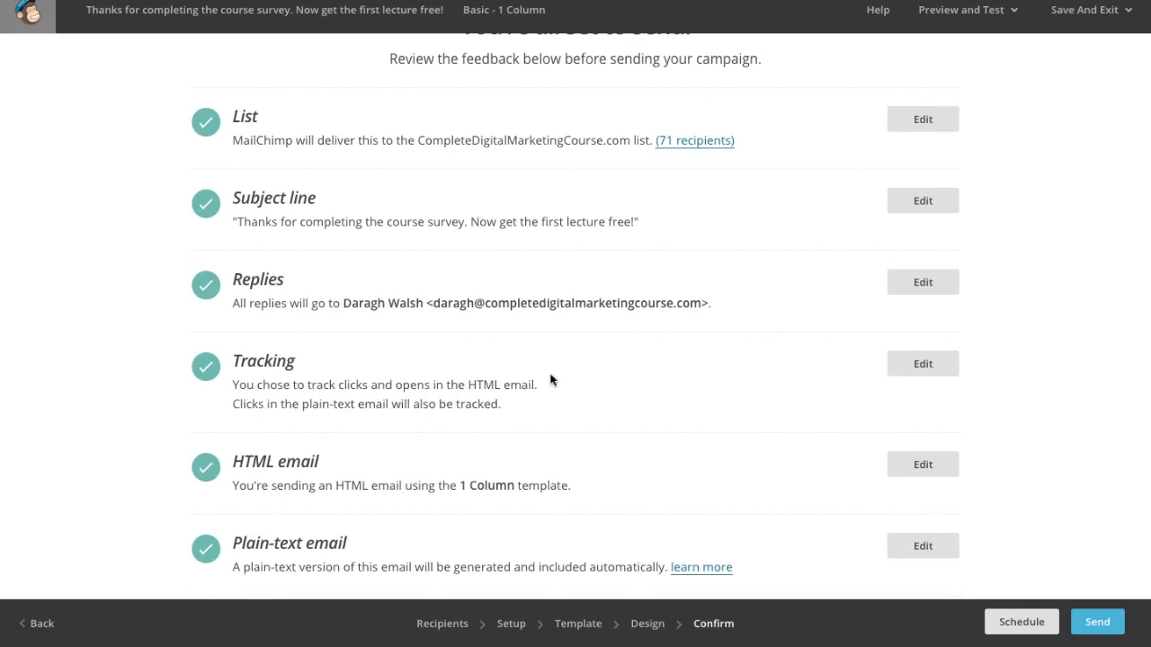
scroll(551, 380, down, 3)
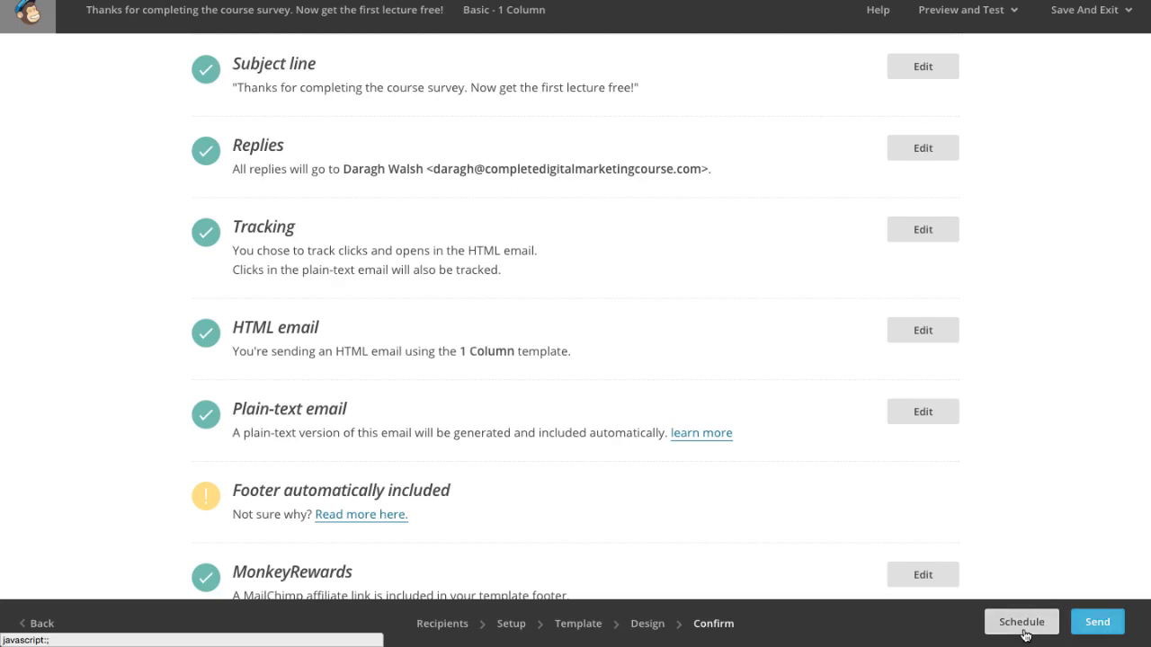
Send the campaign immediately to the CompleteDigitalMarketingCourse.com list
click(1096, 622)
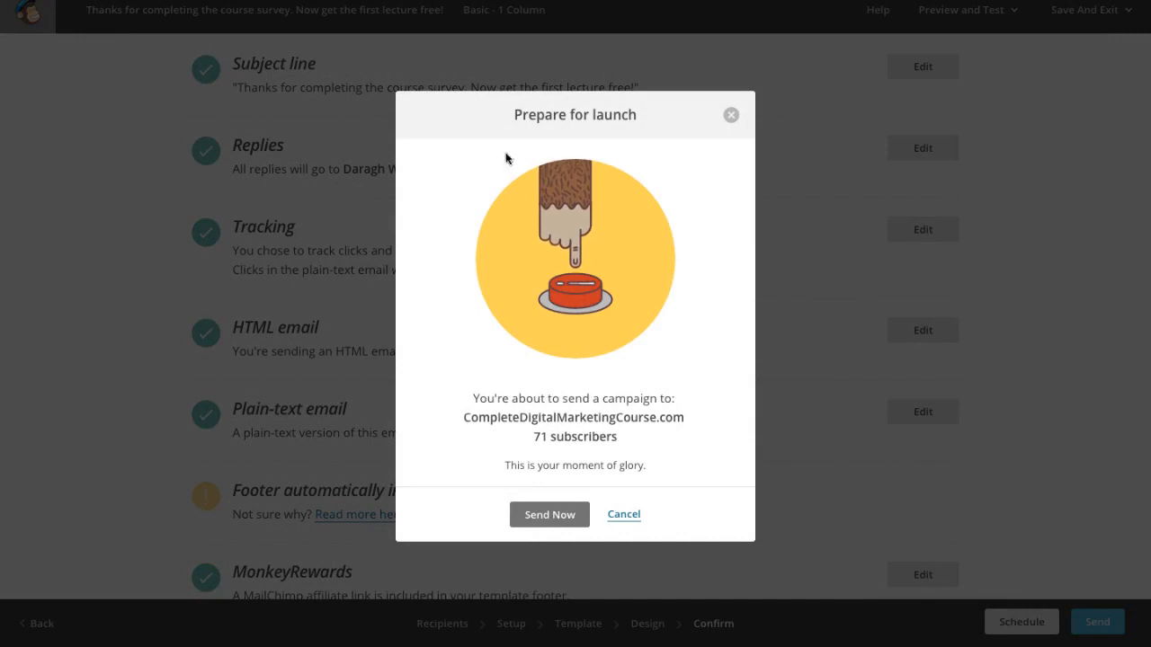
click(563, 520)
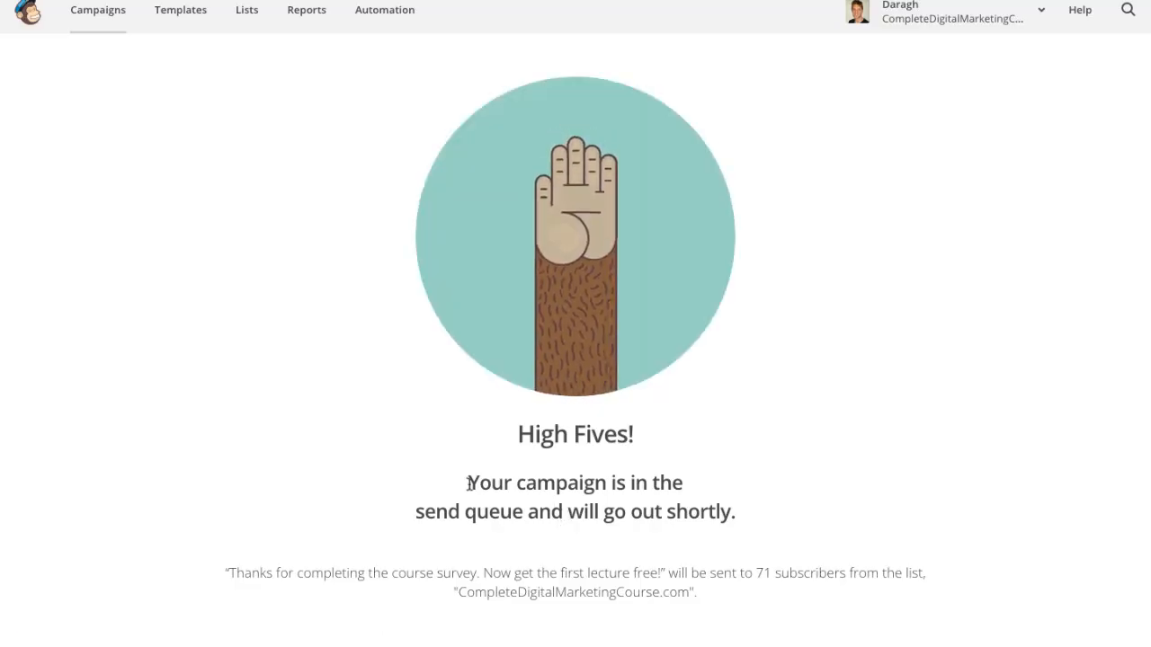
drag(467, 483, 730, 519)
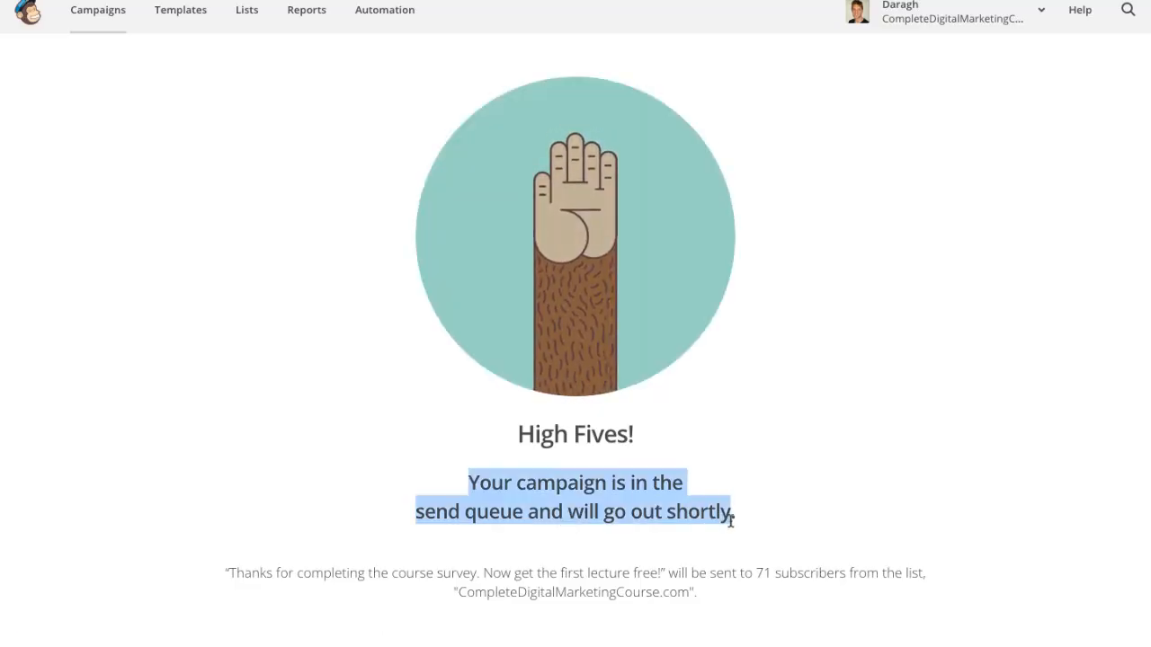